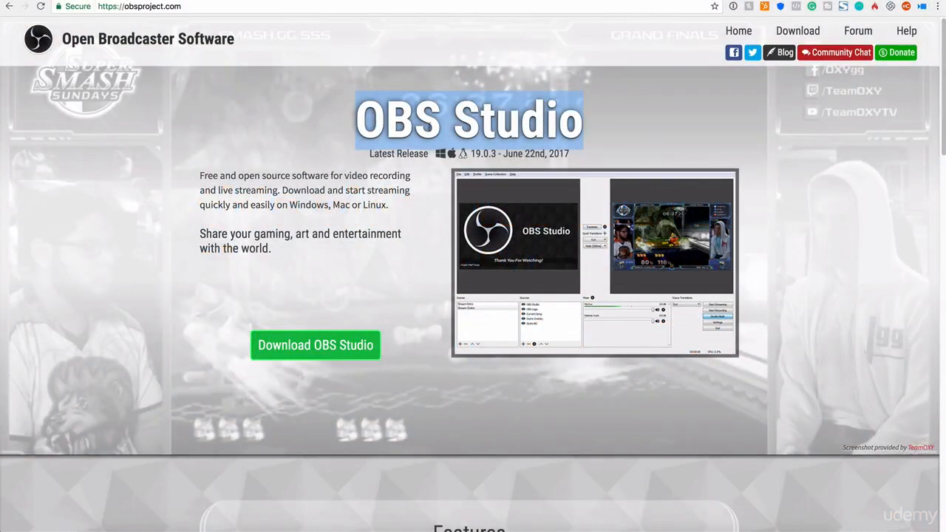
Step: Show the OBS Studio download choices for each operating system and look over the Features section of the page
{"action": "left_click", "coordinate": [352, 348]}
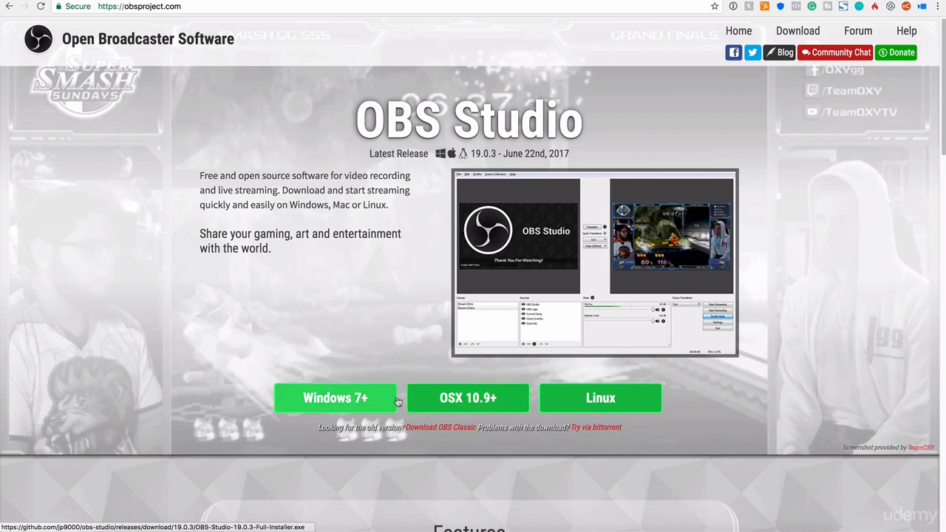
{"action": "scroll", "coordinate": [397, 401], "scroll_direction": "down", "scroll_amount": 4}
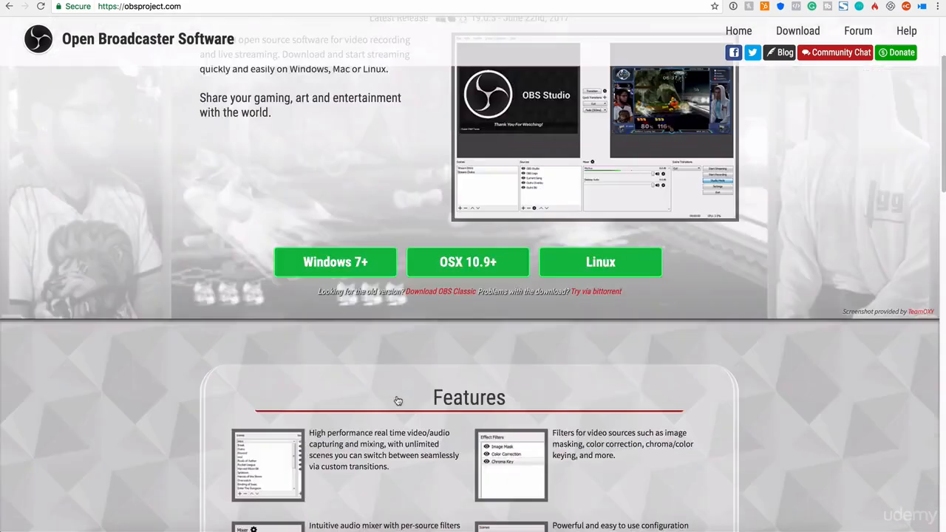
{"action": "scroll", "coordinate": [398, 401], "scroll_direction": "down", "scroll_amount": 5}
{"action": "scroll", "coordinate": [398, 400], "scroll_direction": "down", "scroll_amount": 5}
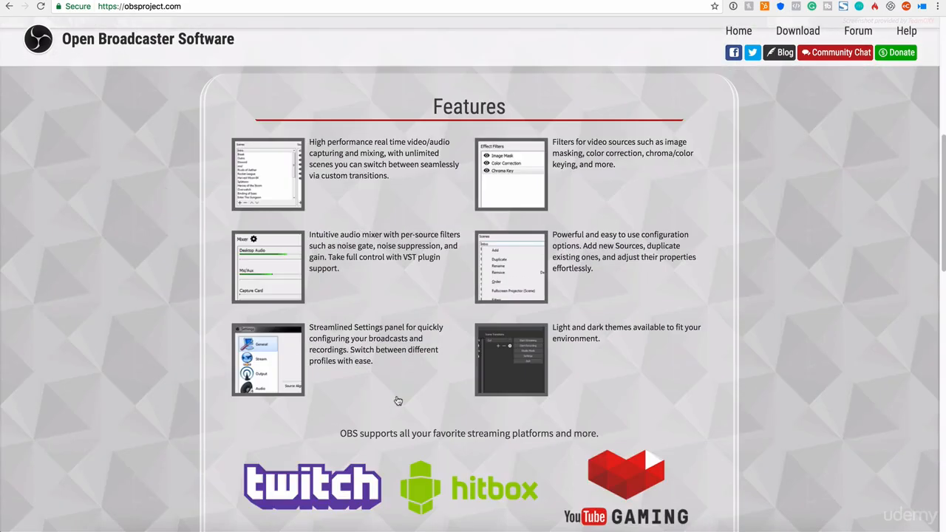
{"action": "scroll", "coordinate": [393, 399], "scroll_direction": "up", "scroll_amount": 13}
{"action": "scroll", "coordinate": [393, 399], "scroll_direction": "up", "scroll_amount": 2}
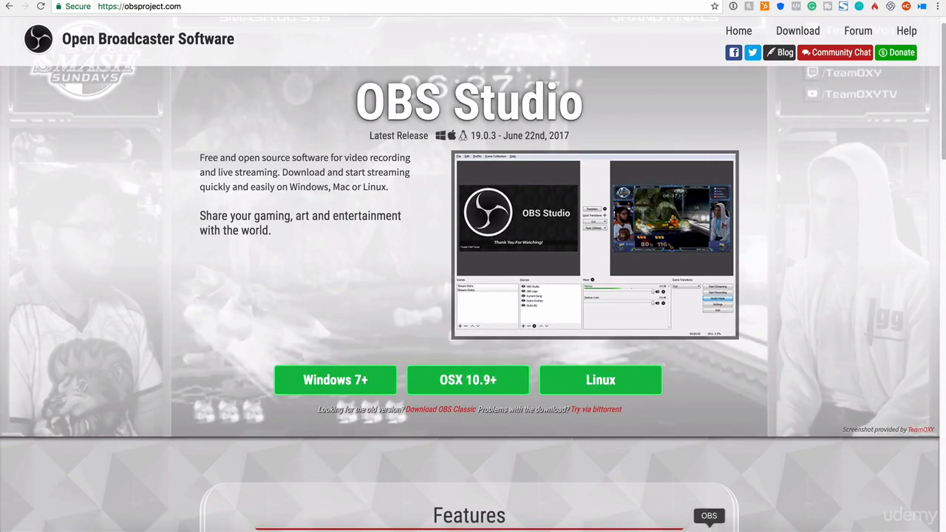
Step: Switch to OBS and view the available scene transition types without changing the selected one
{"action": "left_click", "coordinate": [695, 523]}
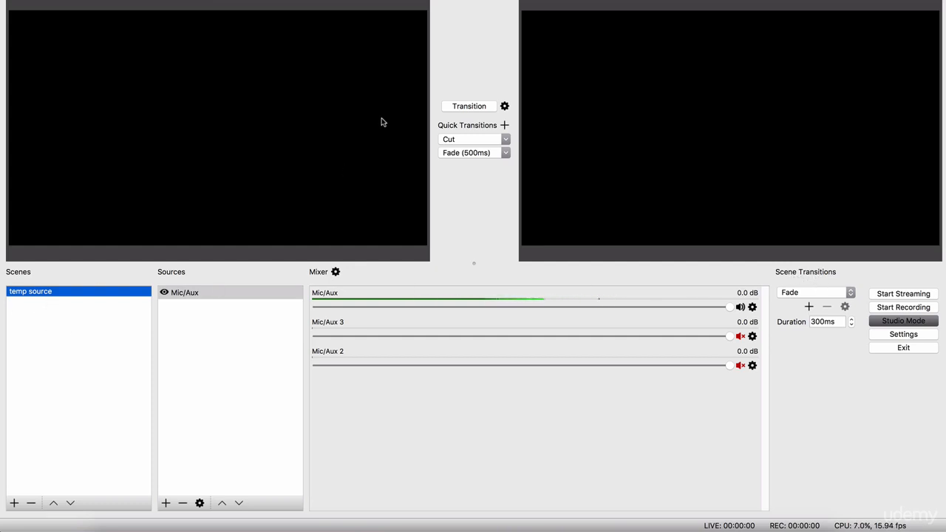
{"action": "left_click", "coordinate": [803, 294]}
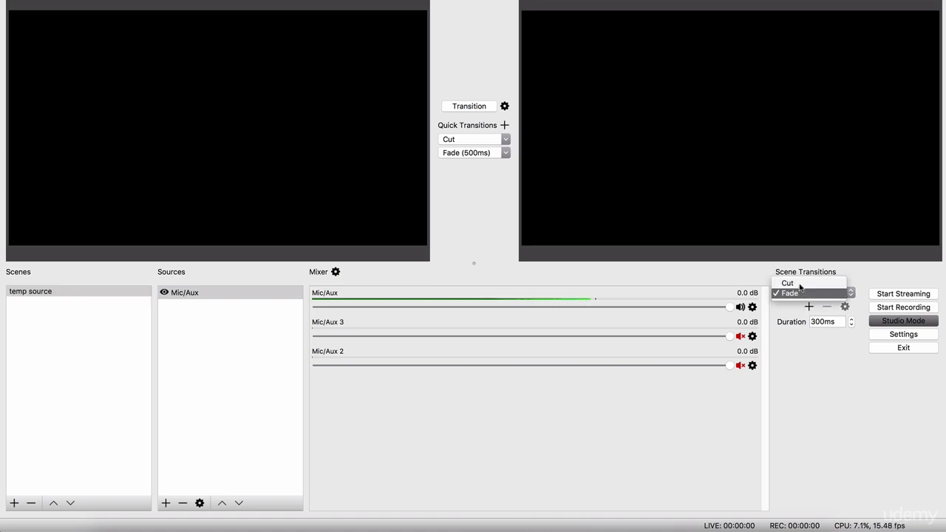
{"action": "left_click", "coordinate": [873, 282]}
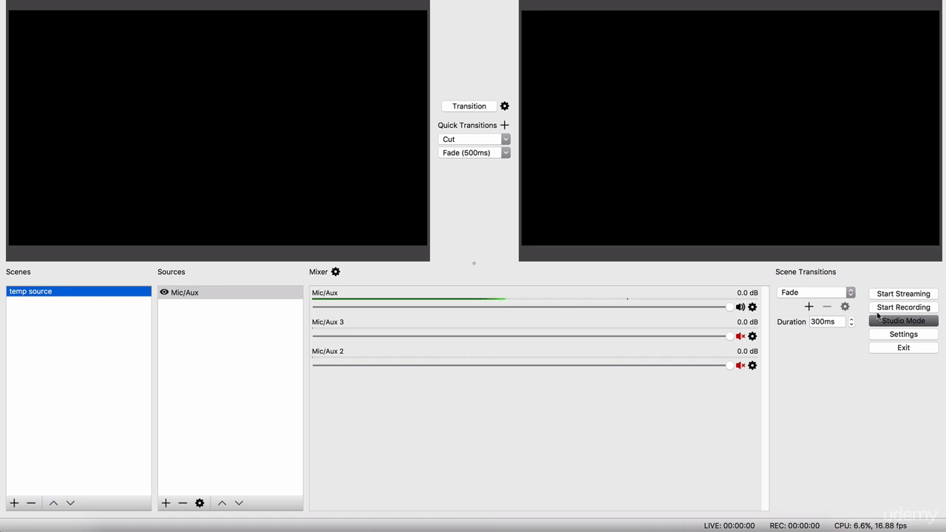
Step: Turn Studio Mode off and back on, and view the General settings without changing anything
{"action": "left_click", "coordinate": [915, 323]}
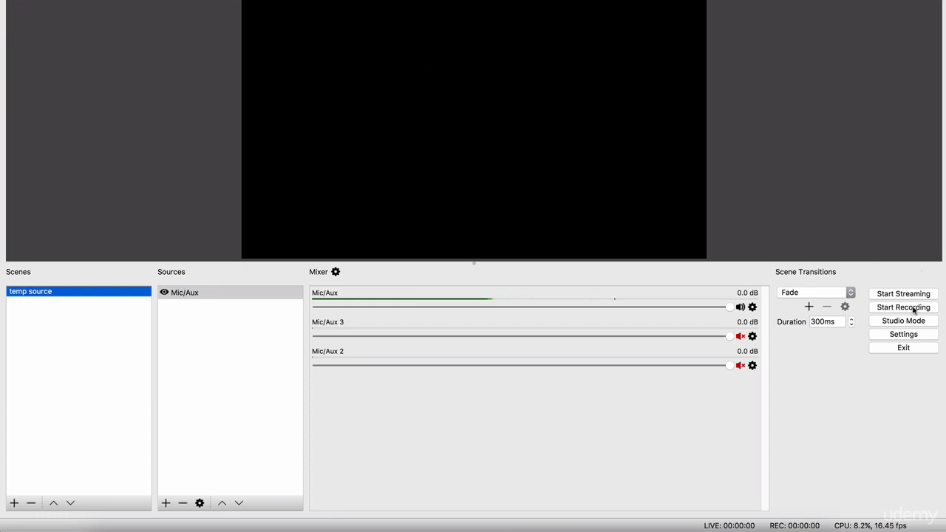
{"action": "left_click", "coordinate": [903, 322]}
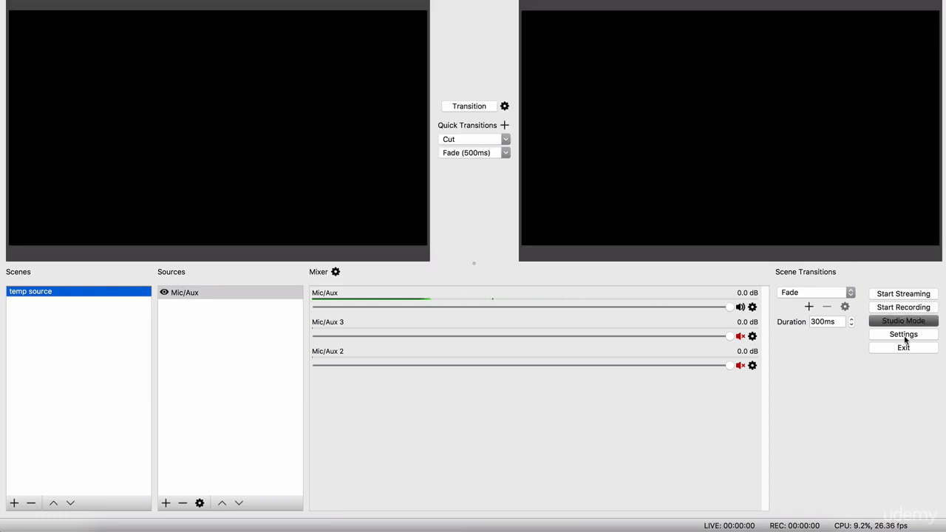
{"action": "left_click", "coordinate": [906, 336]}
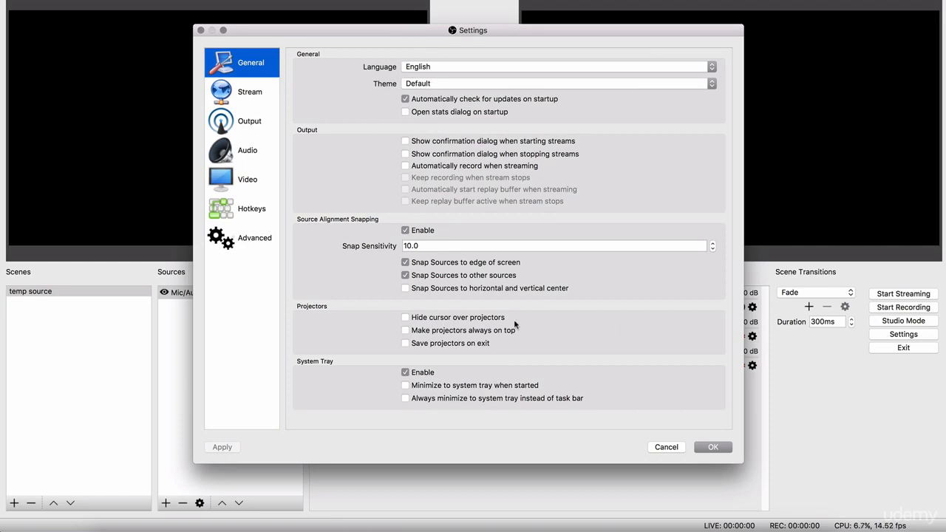
{"action": "left_click", "coordinate": [668, 447]}
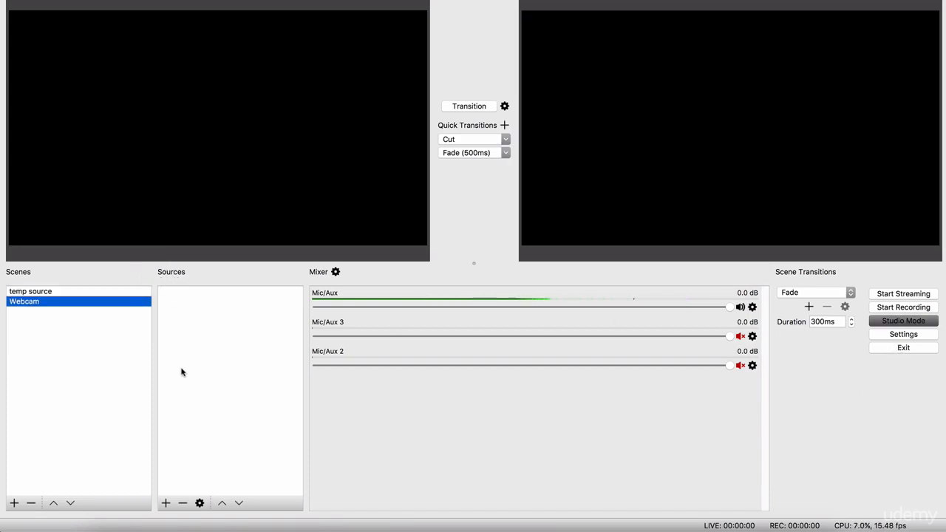
Step: Add a new Video Capture Device source named c920 to the Webcam scene
{"action": "left_click", "coordinate": [165, 504]}
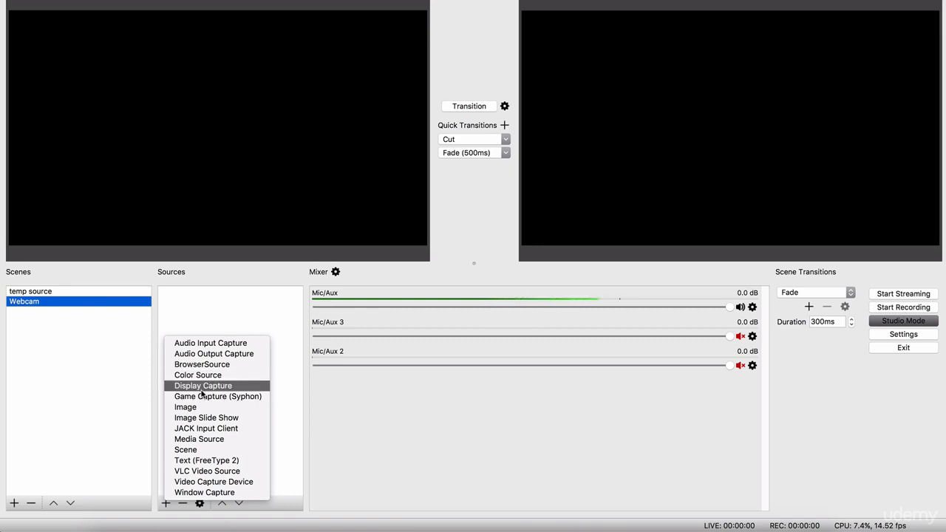
{"action": "left_click", "coordinate": [200, 482]}
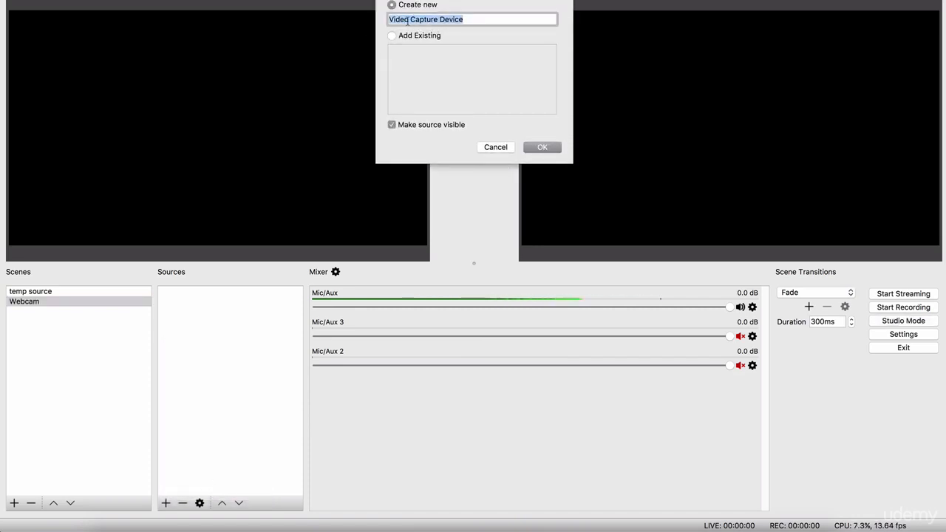
{"action": "type", "text": "c92-"}
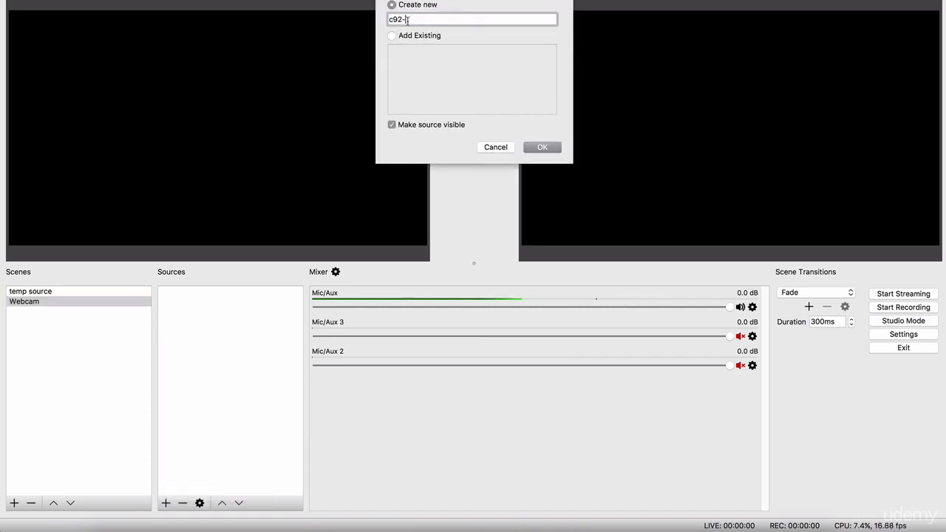
{"action": "key", "text": "BackSpace"}
{"action": "type", "text": "0"}
{"action": "left_click", "coordinate": [553, 148]}
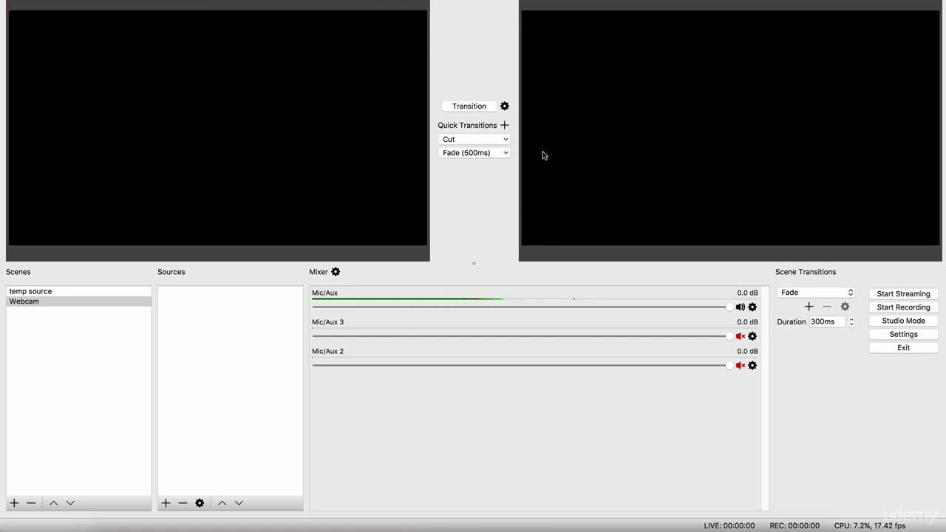
Step: Set the c920 source to the HD Pro Webcam C920 device with the 1280x720 preset, and enlarge its picture to fill the canvas
{"action": "left_click", "coordinate": [351, 308]}
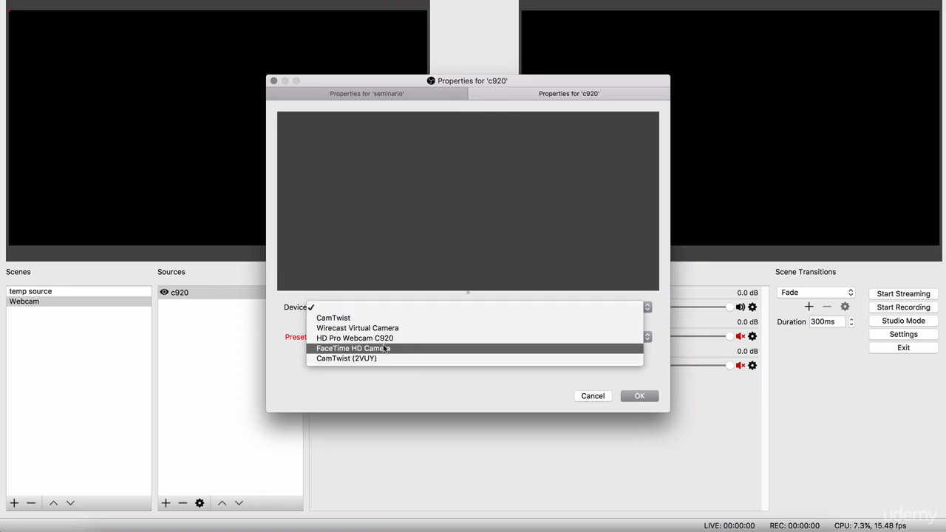
{"action": "left_click", "coordinate": [362, 339]}
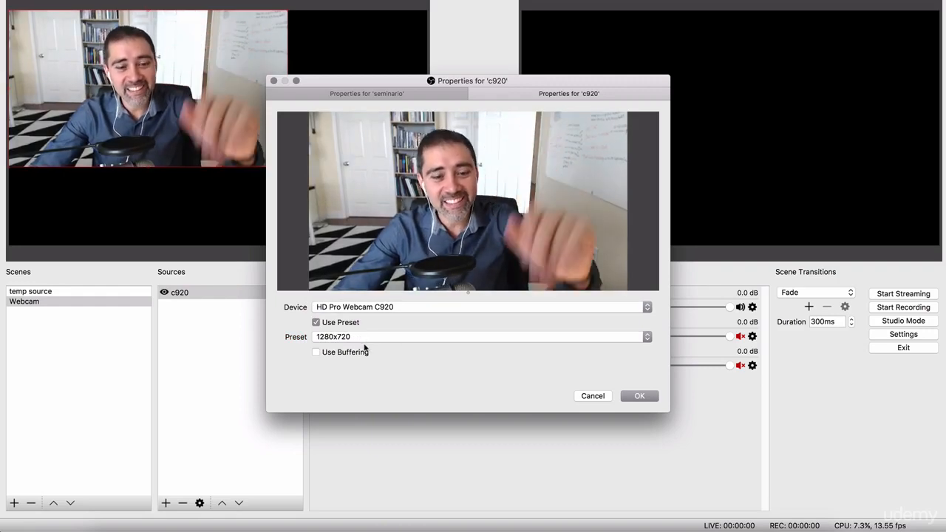
{"action": "left_click", "coordinate": [323, 338]}
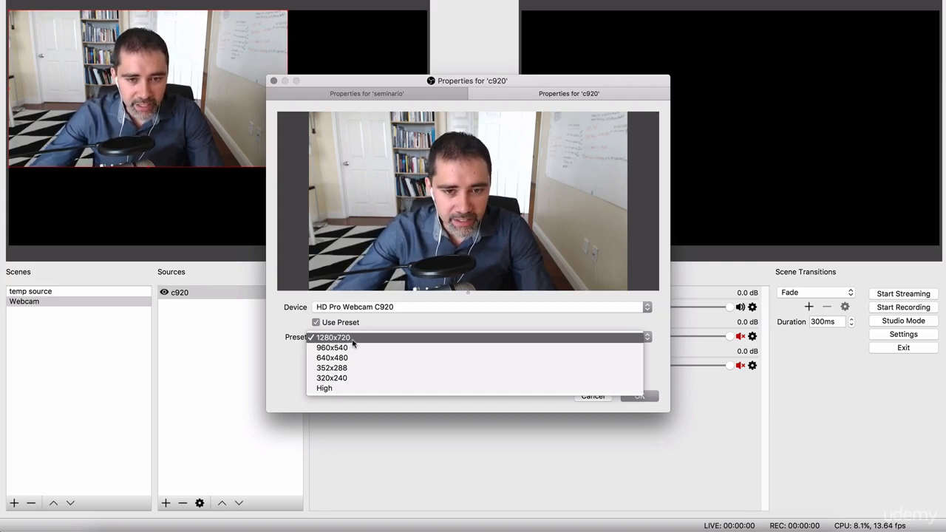
{"action": "left_click", "coordinate": [352, 339]}
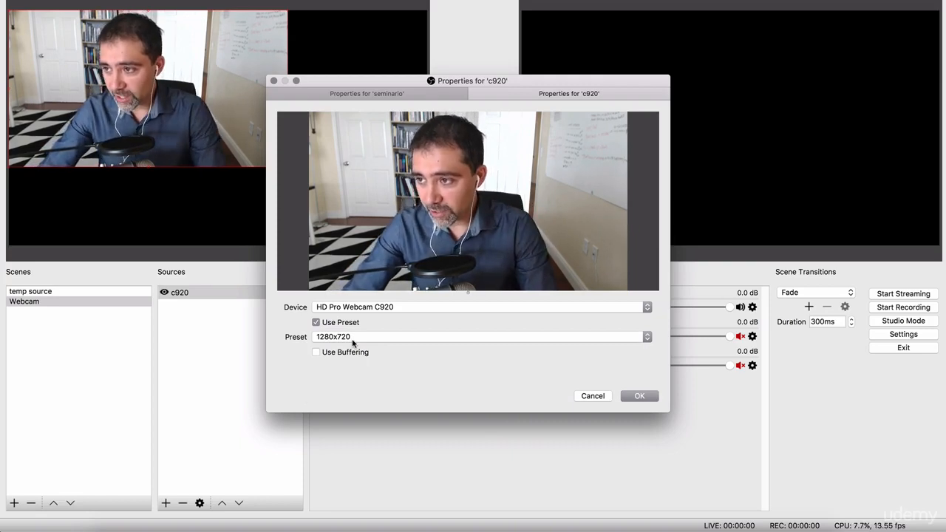
{"action": "left_click", "coordinate": [637, 397]}
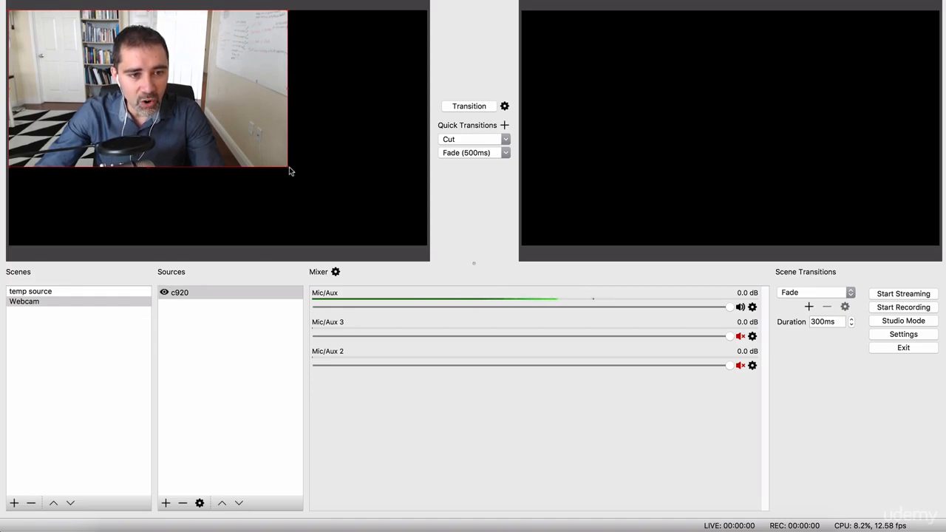
{"action": "left_click_drag", "start_coordinate": [290, 177], "coordinate": [404, 246]}
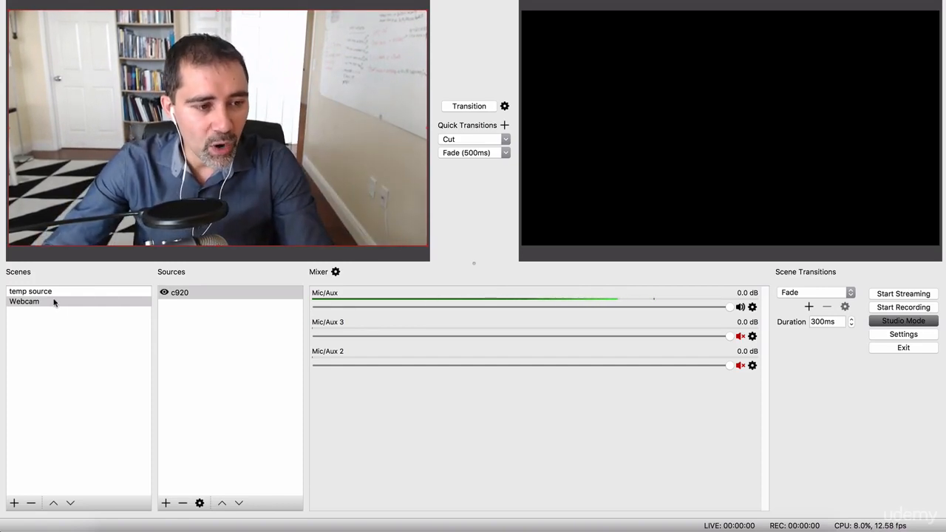
Step: Create a scene named Monitor and add a new Display Capture source named Monitor2 to it
{"action": "left_click", "coordinate": [14, 503]}
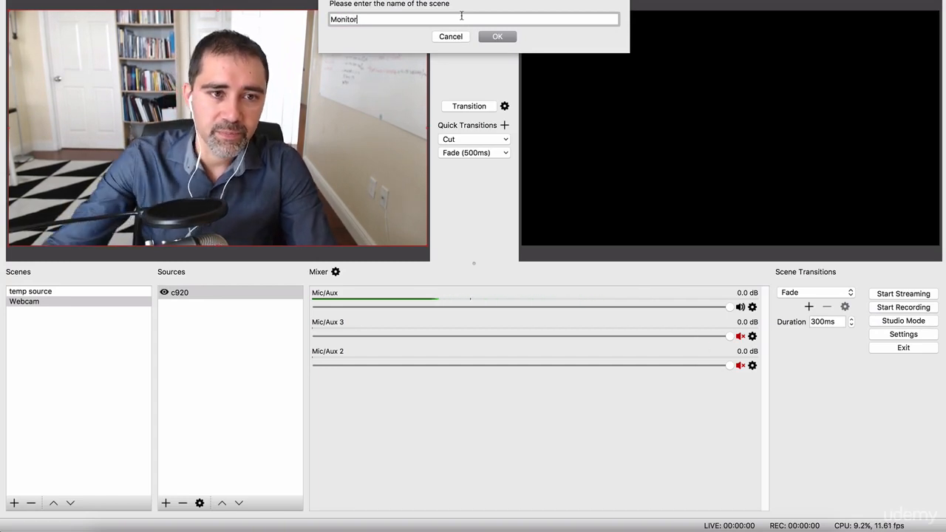
{"action": "left_click", "coordinate": [484, 37]}
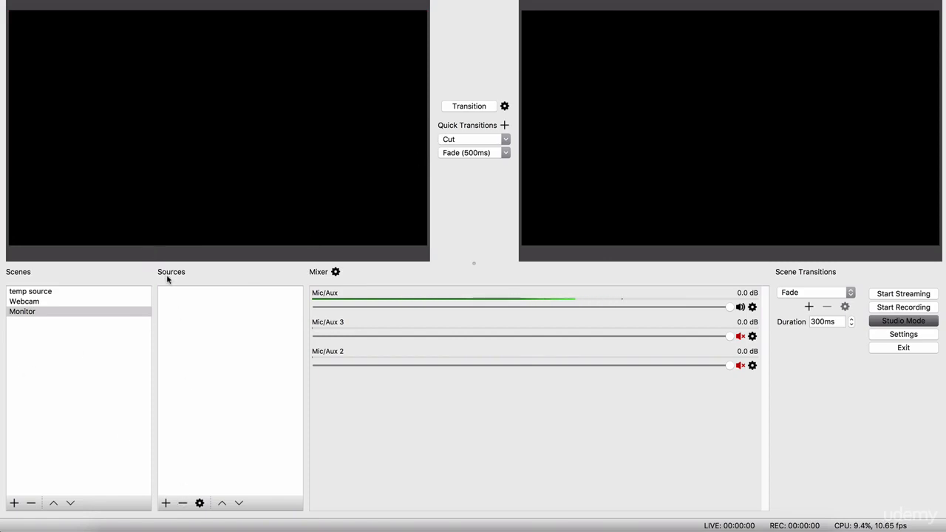
{"action": "left_click", "coordinate": [164, 504]}
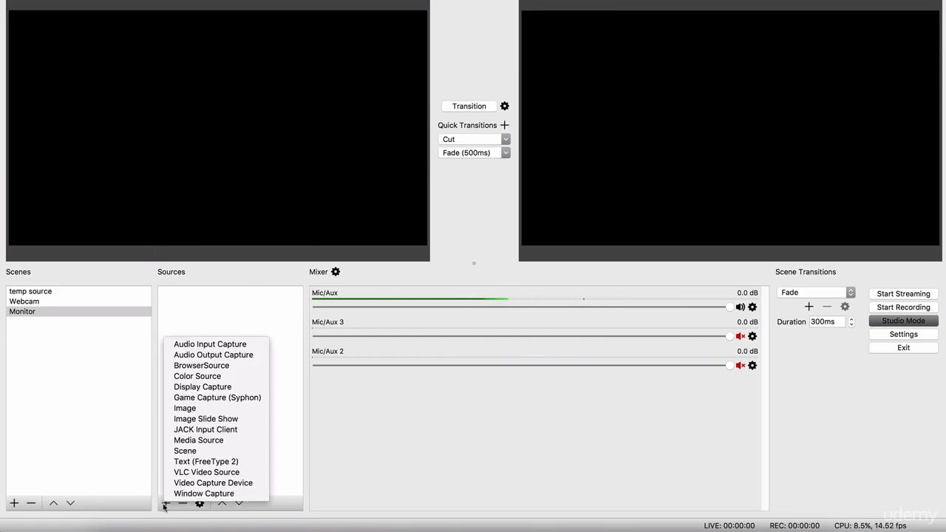
{"action": "left_click", "coordinate": [227, 392]}
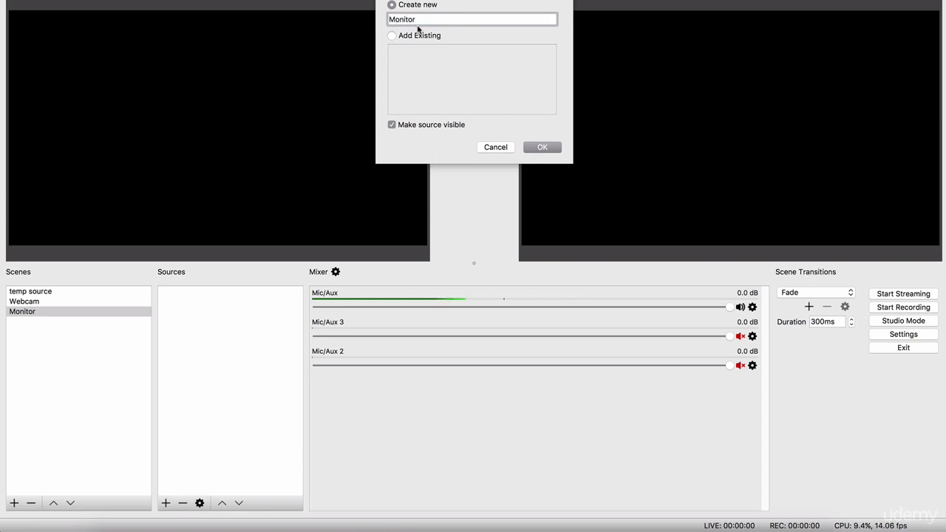
{"action": "left_click", "coordinate": [540, 149]}
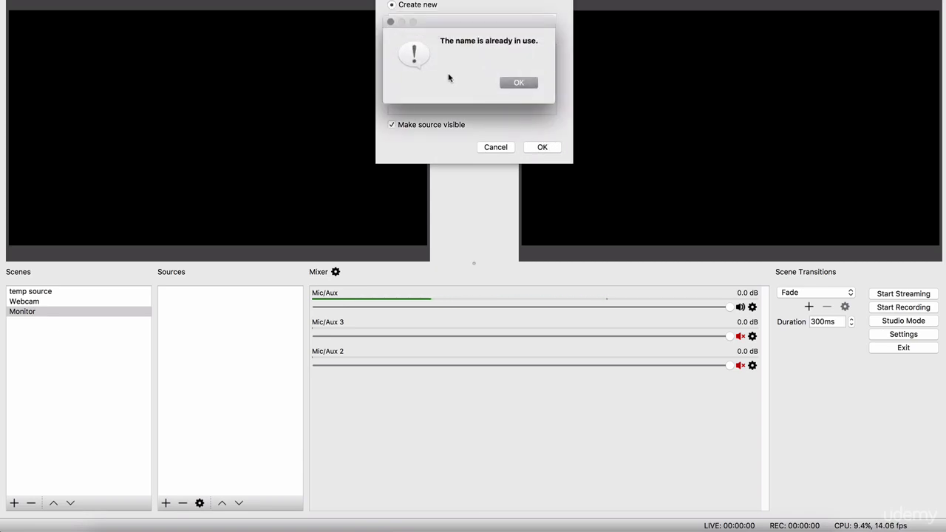
{"action": "left_click", "coordinate": [527, 87]}
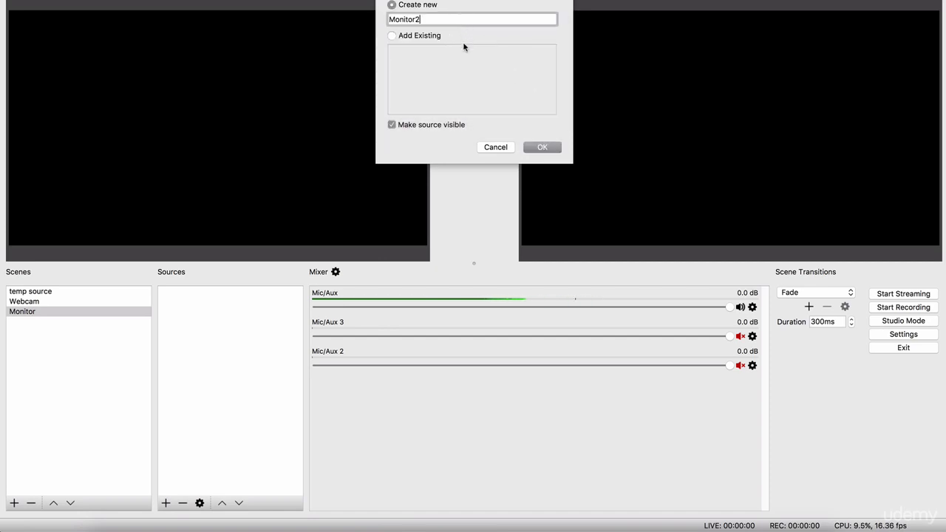
{"action": "left_click", "coordinate": [540, 147]}
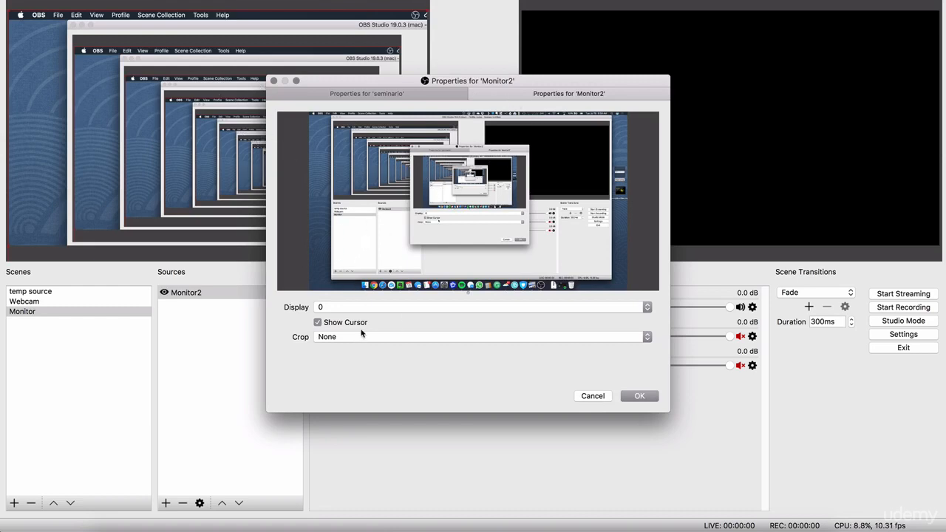
Step: Review the display and crop options of the Monitor2 source, and accept display 0 with crop set to None
{"action": "left_click", "coordinate": [332, 308]}
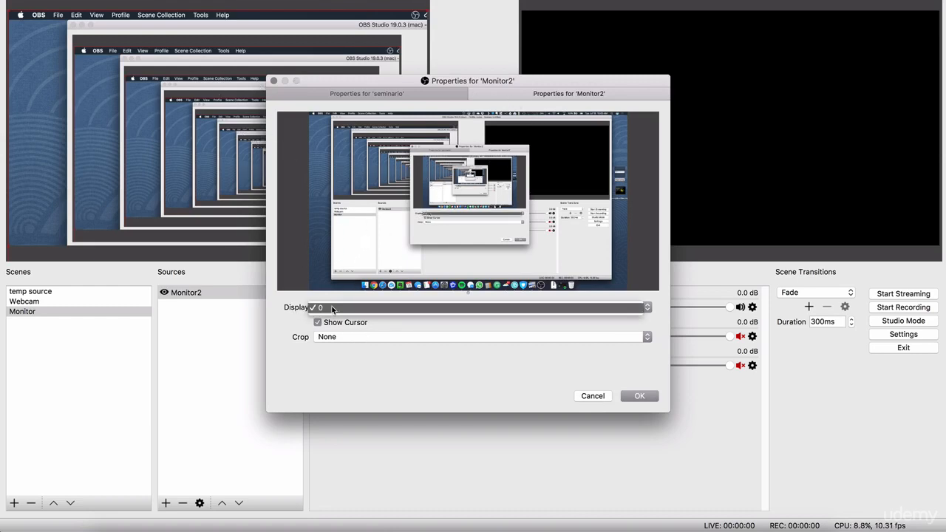
{"action": "left_click", "coordinate": [332, 307]}
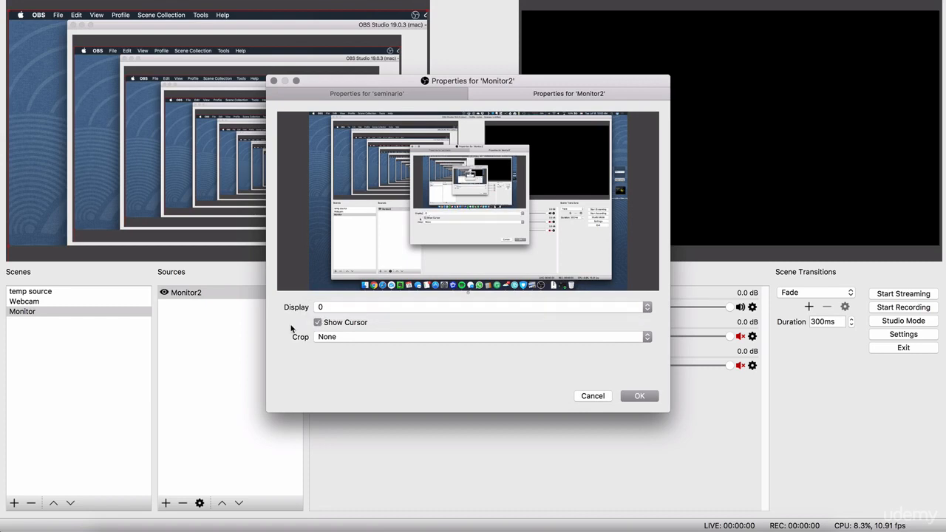
{"action": "left_click", "coordinate": [330, 340]}
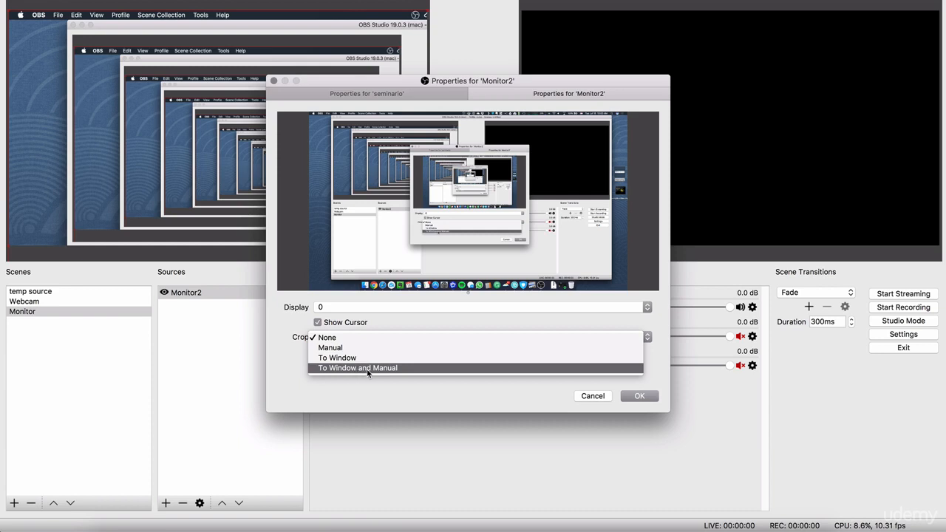
{"action": "left_click", "coordinate": [430, 402]}
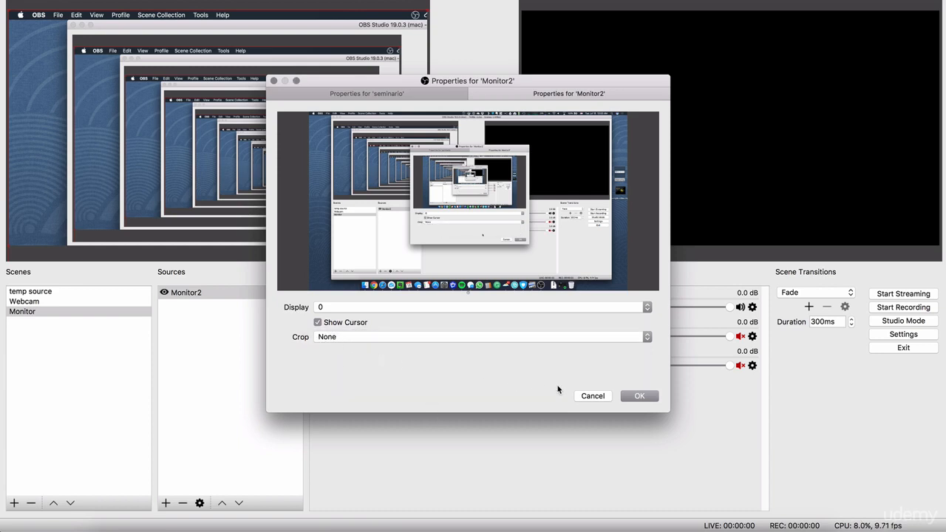
{"action": "left_click", "coordinate": [631, 399]}
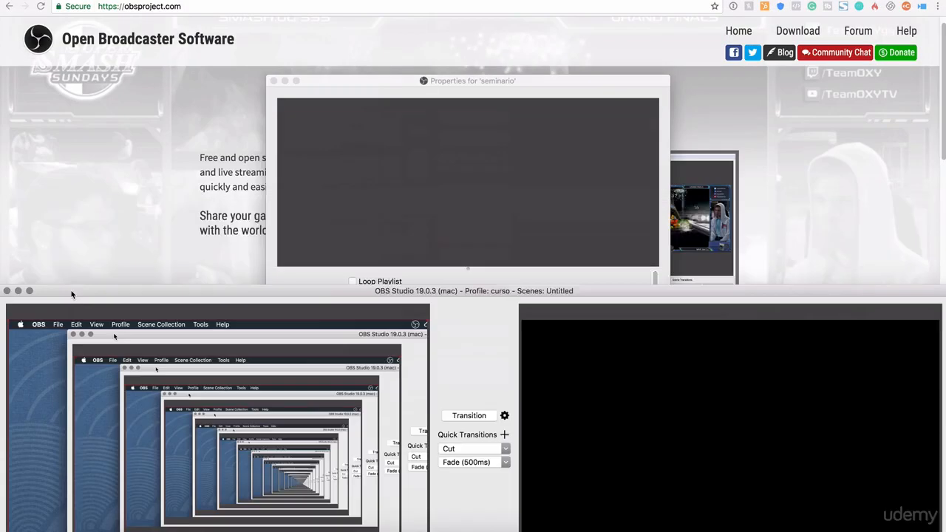
Step: Switch the preview to the Webcam scene
{"action": "left_click_drag", "start_coordinate": [74, 290], "coordinate": [91, 0]}
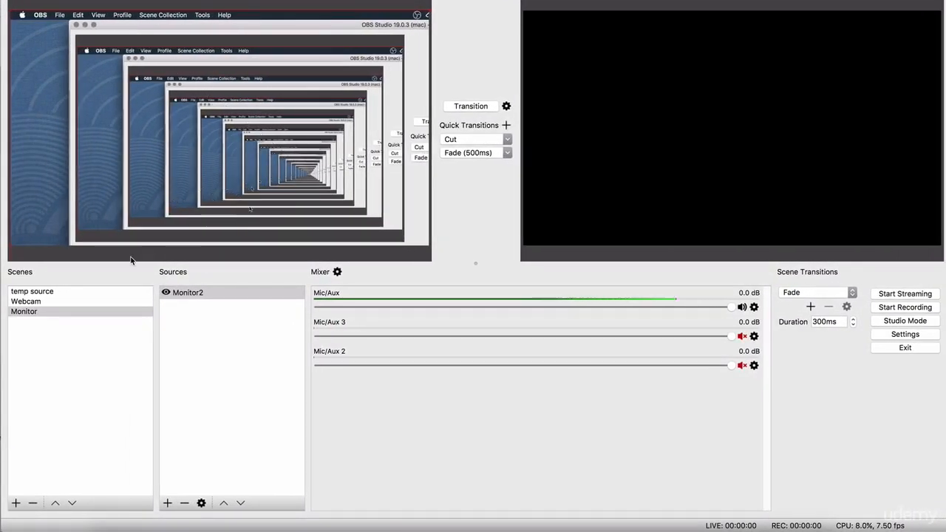
{"action": "left_click", "coordinate": [30, 303]}
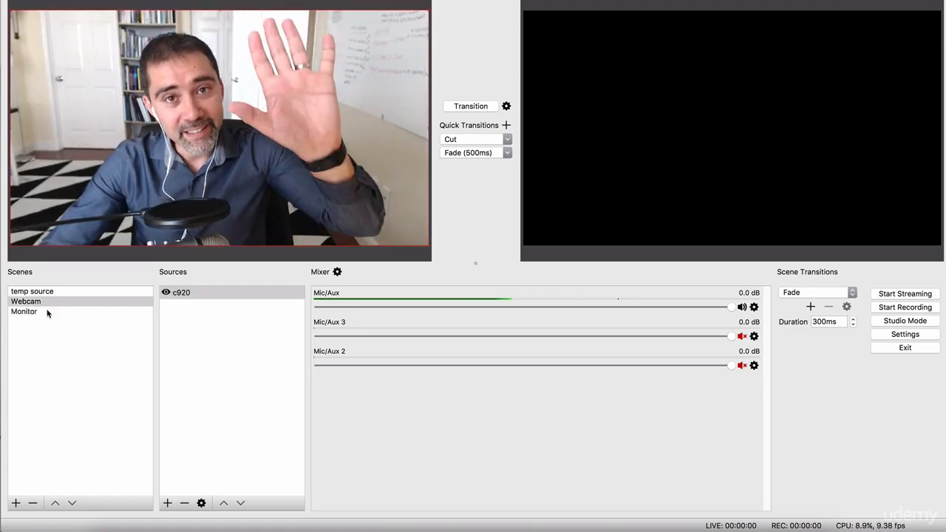
Step: View the Monitor scene, return to the Webcam scene, and add a new Image source named logo to it
{"action": "left_click", "coordinate": [34, 312]}
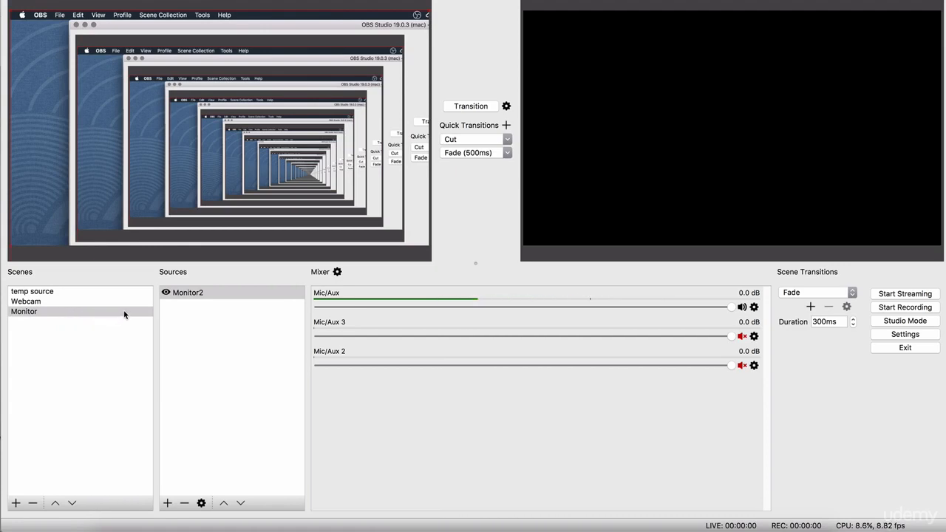
{"action": "left_click", "coordinate": [23, 301]}
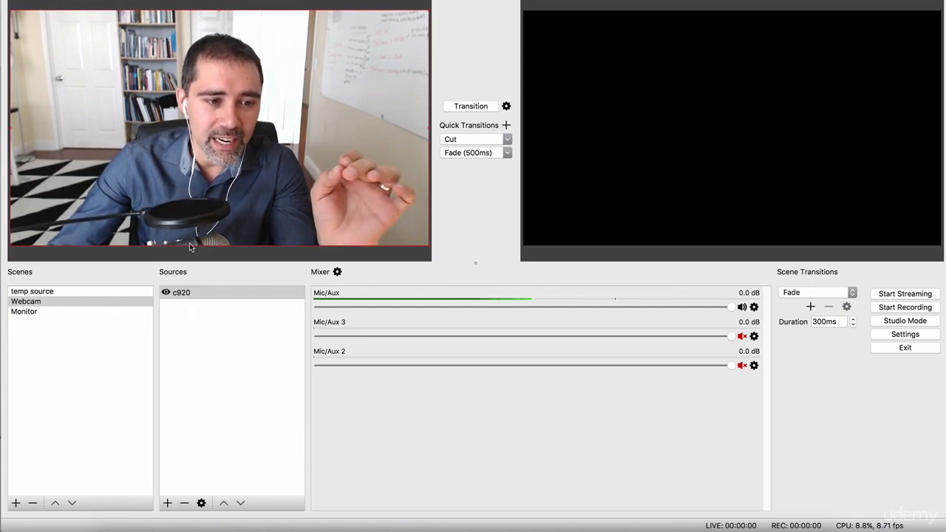
{"action": "left_click", "coordinate": [167, 504]}
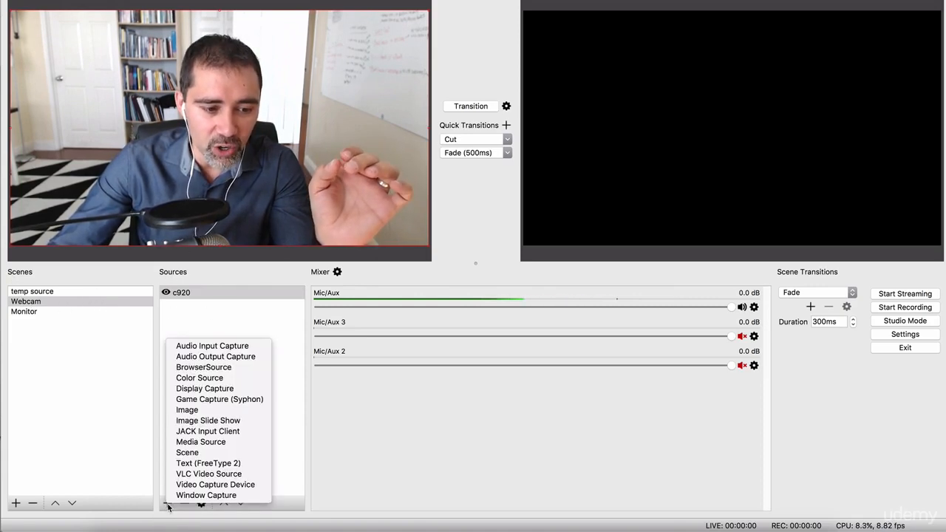
{"action": "left_click", "coordinate": [207, 411]}
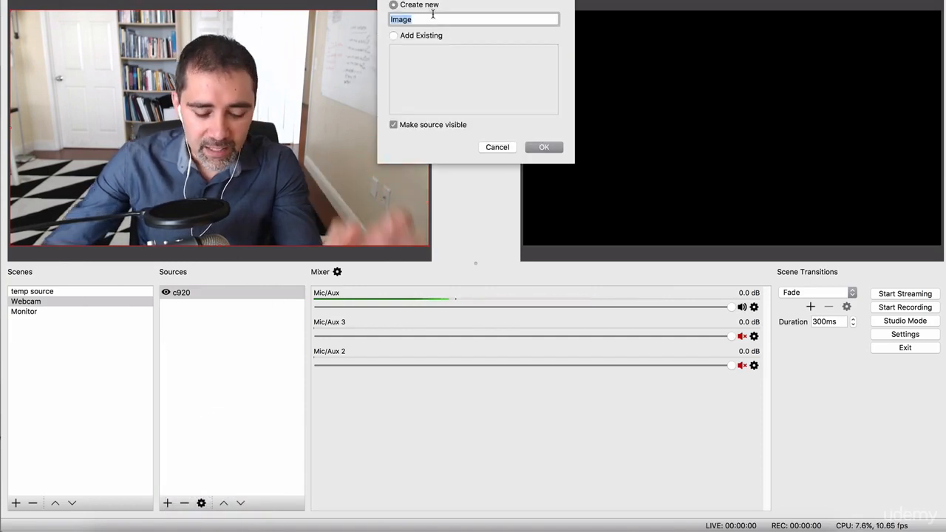
{"action": "type", "text": "logo"}
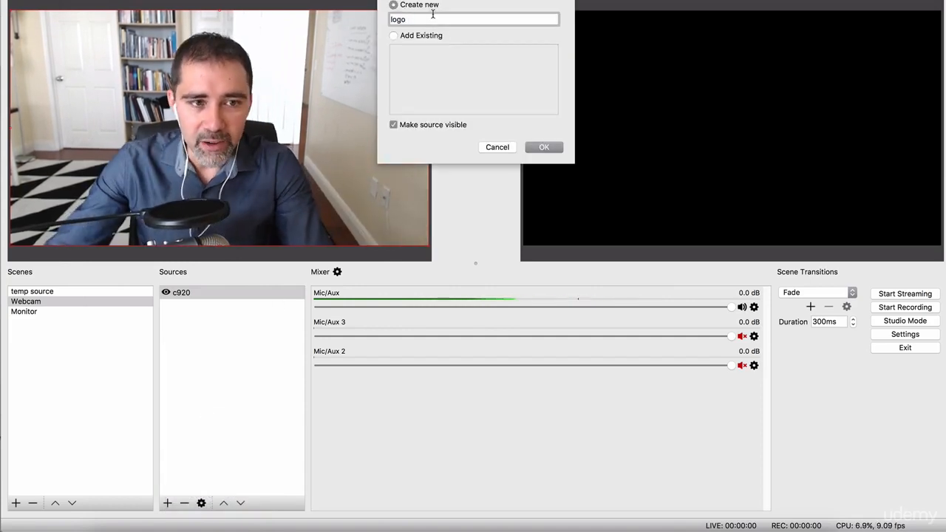
{"action": "left_click", "coordinate": [551, 147]}
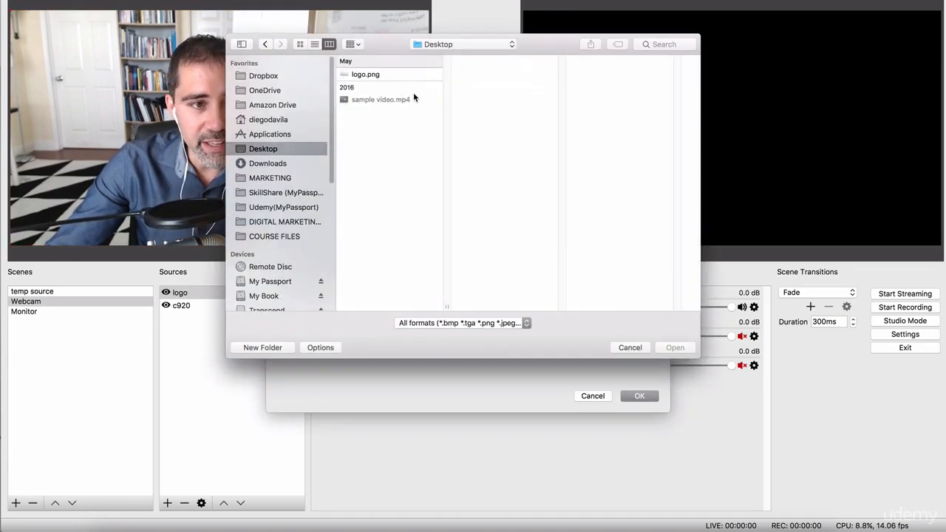
Step: Load logo.png from the Desktop as the image file of the logo source and accept its properties
{"action": "left_click", "coordinate": [356, 74]}
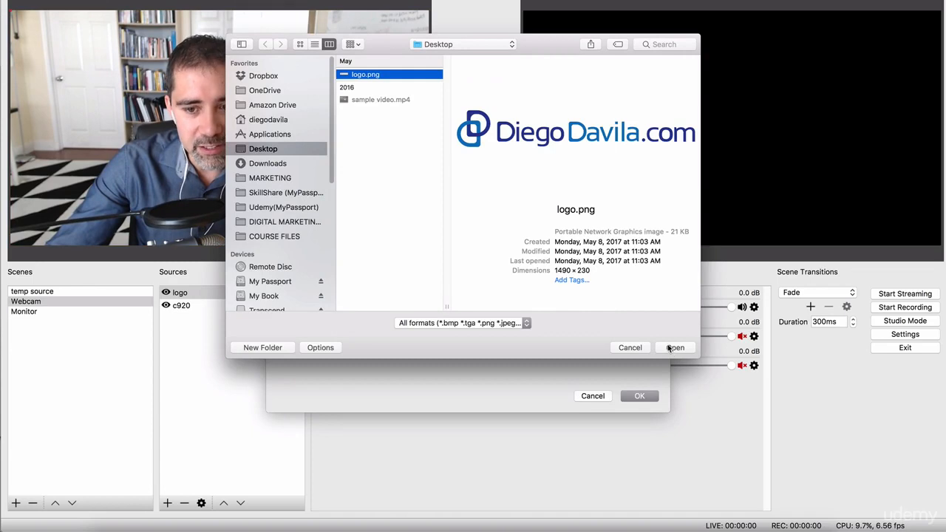
{"action": "left_click", "coordinate": [671, 347]}
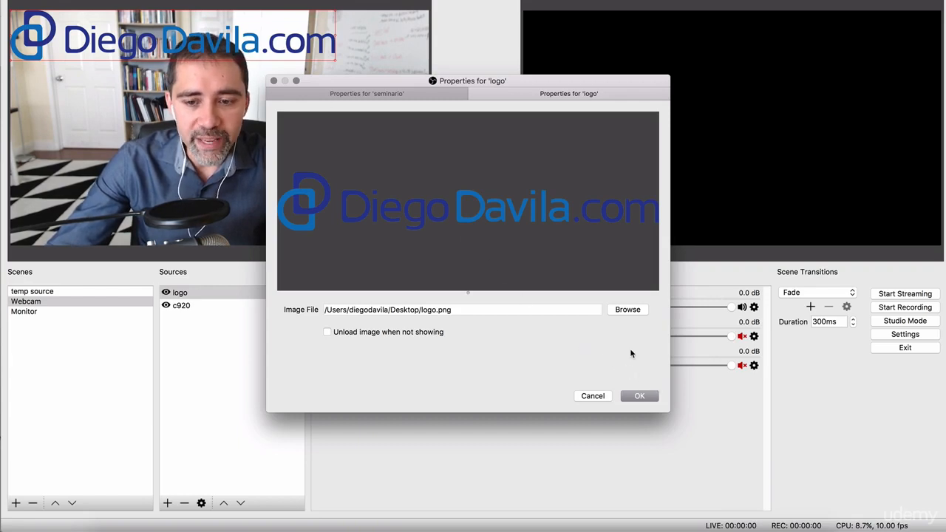
{"action": "left_click", "coordinate": [640, 397]}
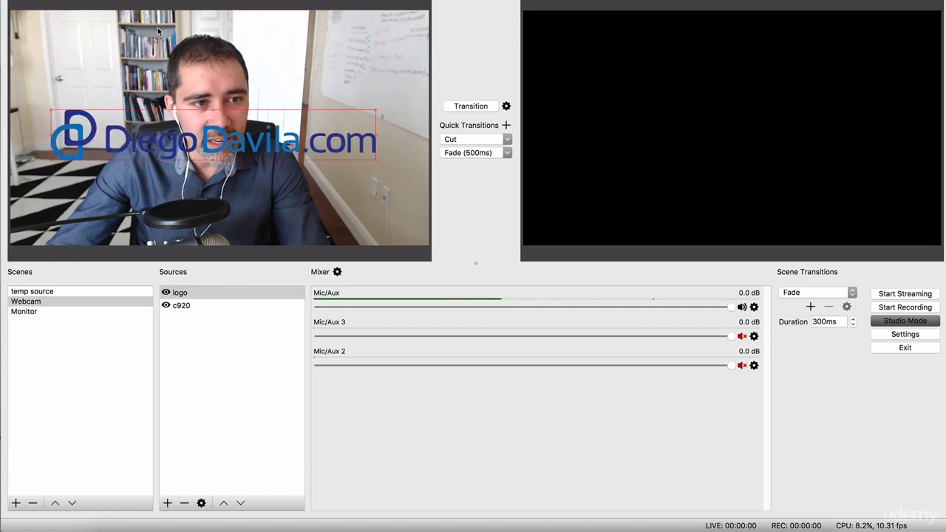
Step: Shrink the logo to roughly a fifth of the canvas width and place it in the upper-left corner of the webcam picture
{"action": "left_click_drag", "start_coordinate": [190, 114], "coordinate": [192, 47]}
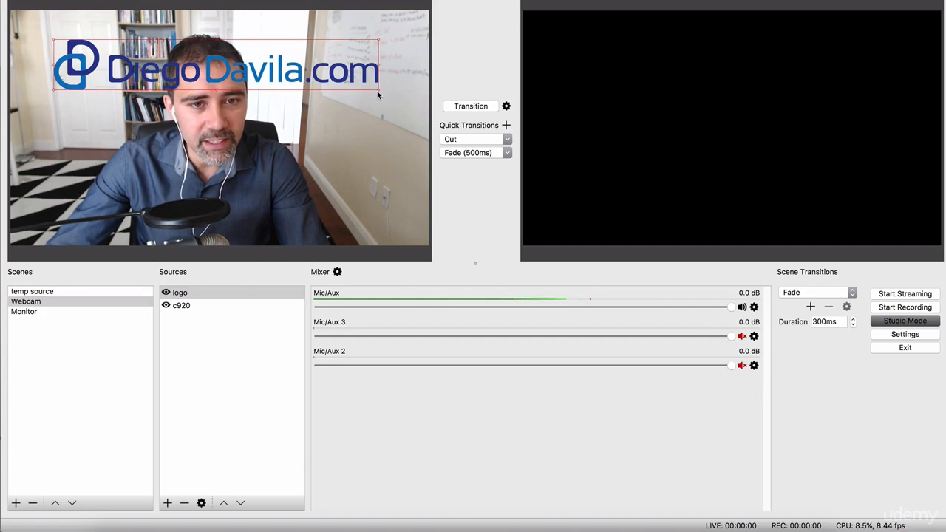
{"action": "left_click_drag", "start_coordinate": [378, 91], "coordinate": [106, 45]}
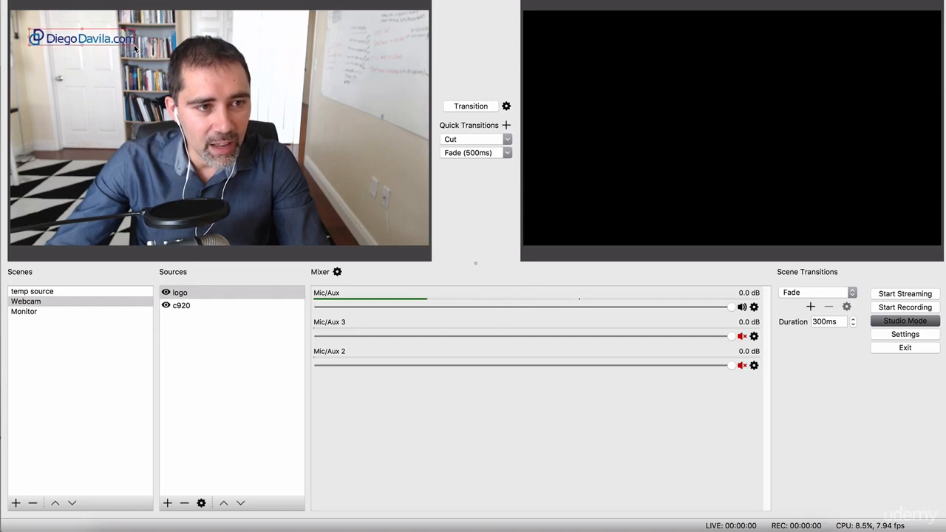
{"action": "left_click_drag", "start_coordinate": [120, 43], "coordinate": [107, 37]}
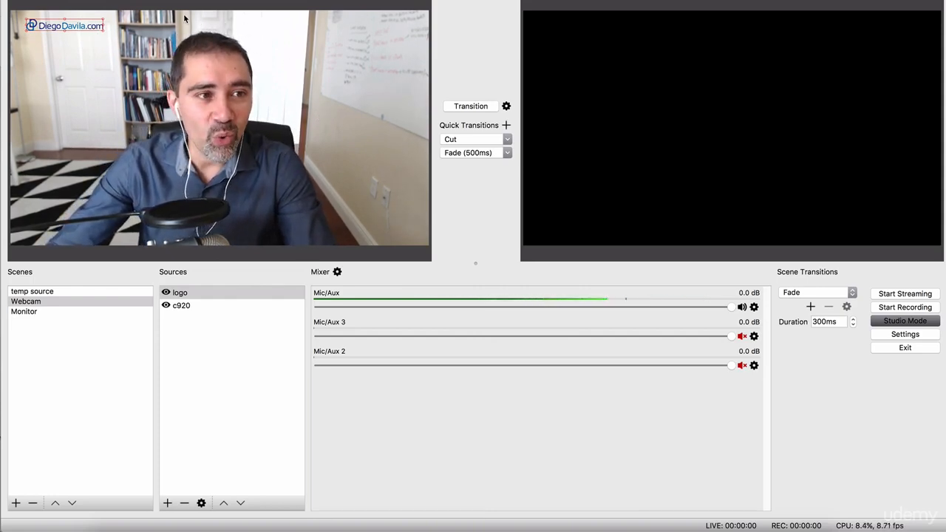
{"action": "left_click", "coordinate": [148, 22]}
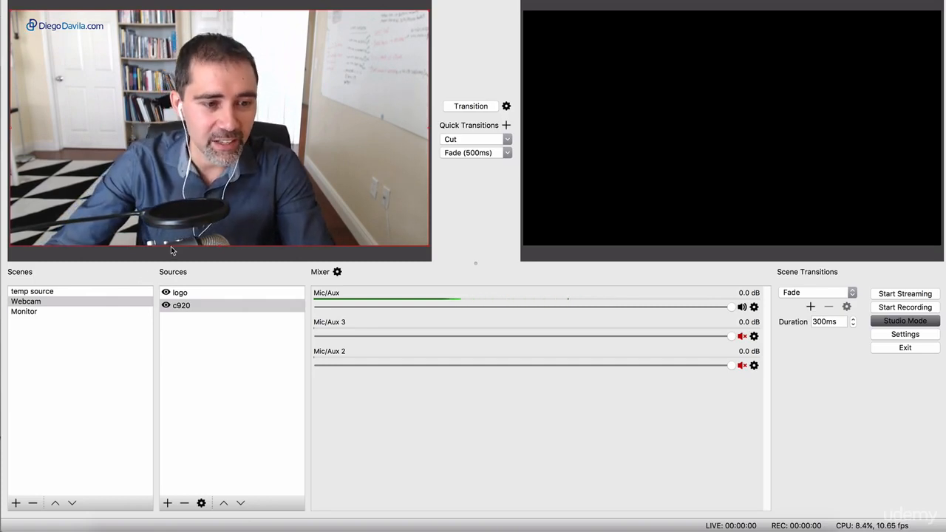
Step: Examine the Monitor, Webcam and temp source scenes in the preview to compare their sources, ending on the Webcam scene
{"action": "left_click", "coordinate": [31, 311]}
{"action": "left_click", "coordinate": [29, 303]}
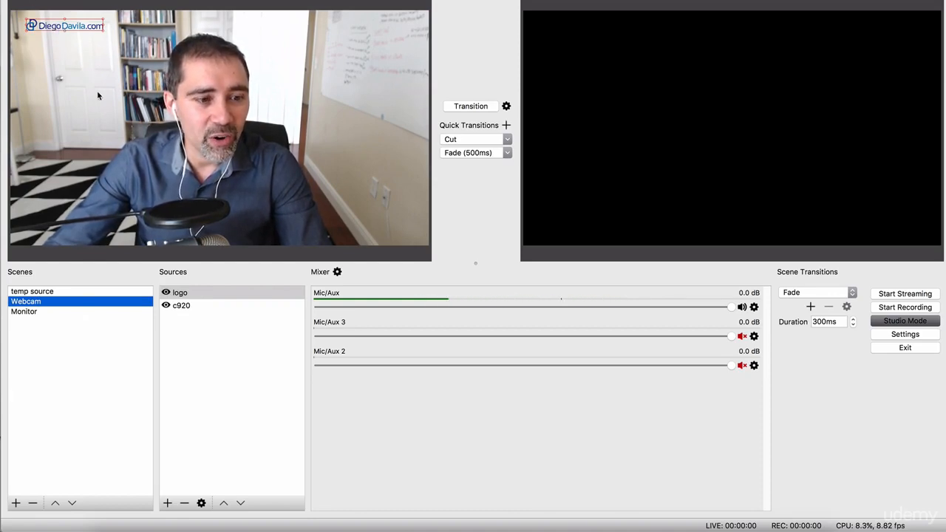
{"action": "left_click", "coordinate": [209, 416]}
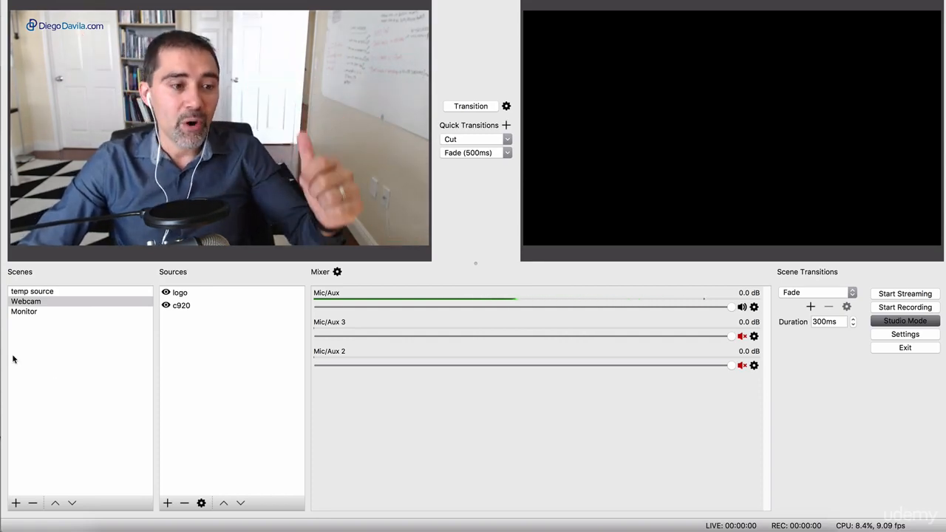
{"action": "left_click", "coordinate": [28, 312]}
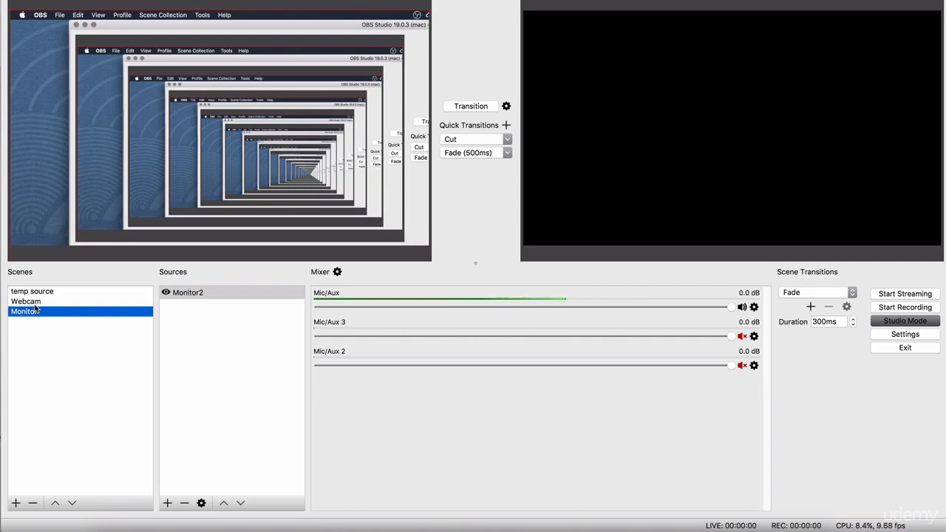
{"action": "left_click", "coordinate": [35, 303]}
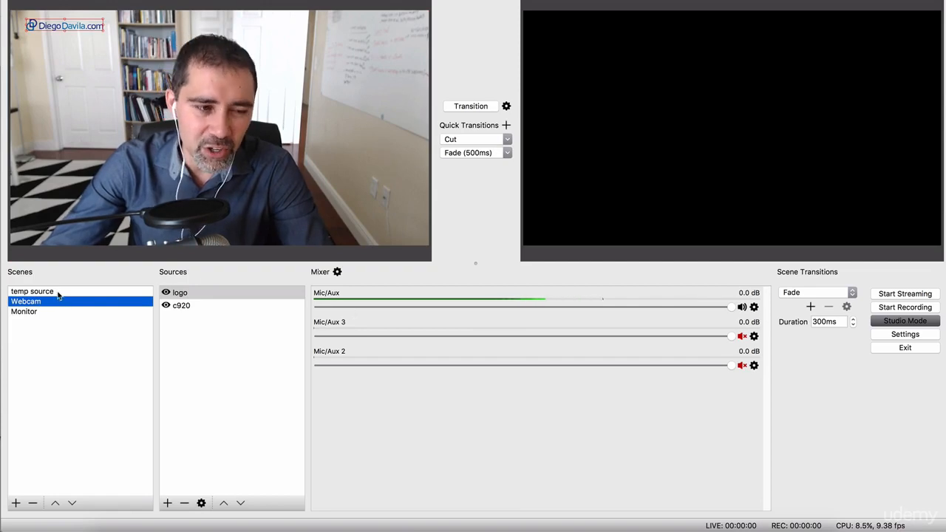
{"action": "left_click", "coordinate": [27, 294]}
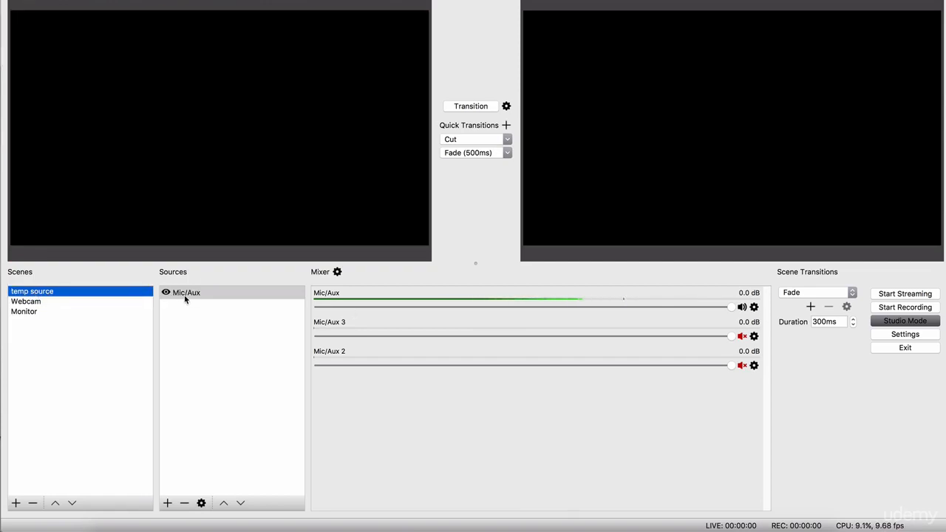
{"action": "left_click", "coordinate": [27, 311]}
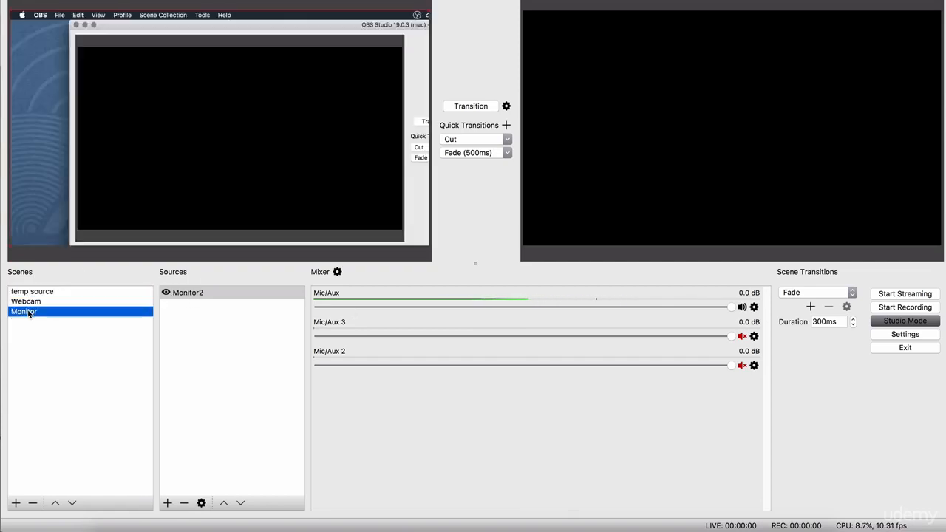
{"action": "left_click", "coordinate": [87, 303]}
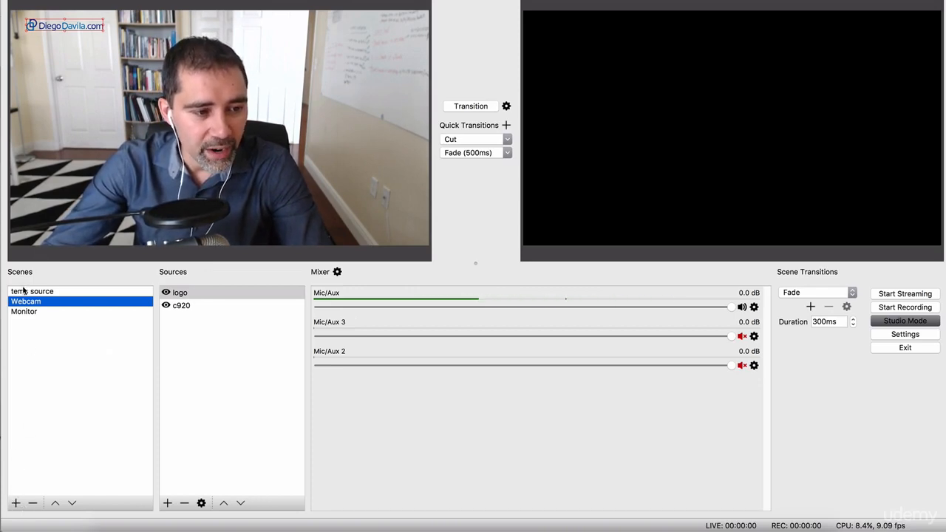
{"action": "left_click", "coordinate": [15, 502]}
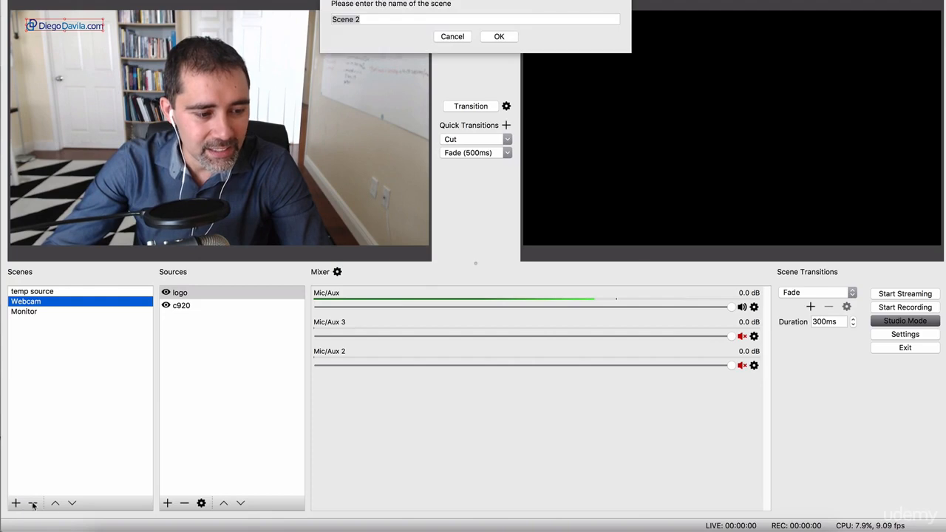
{"action": "left_click", "coordinate": [464, 38]}
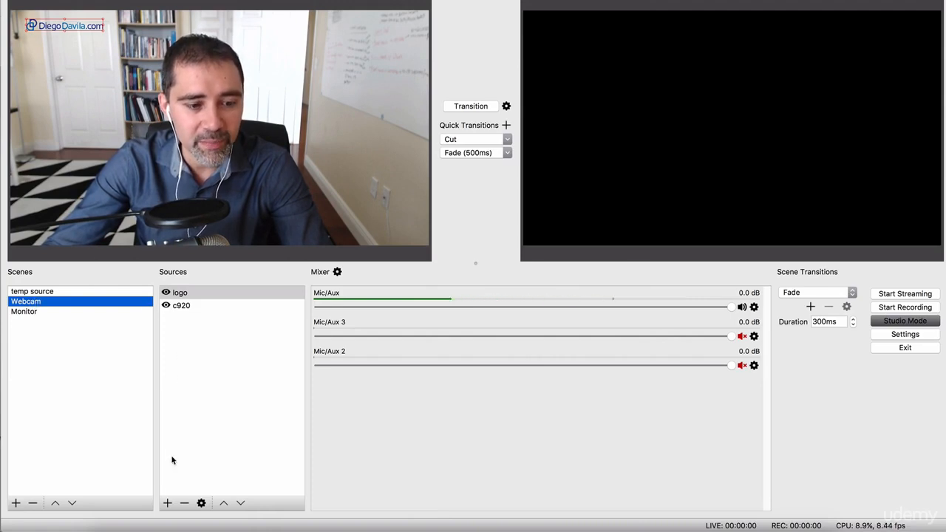
{"action": "left_click", "coordinate": [167, 503]}
{"action": "left_click", "coordinate": [90, 430]}
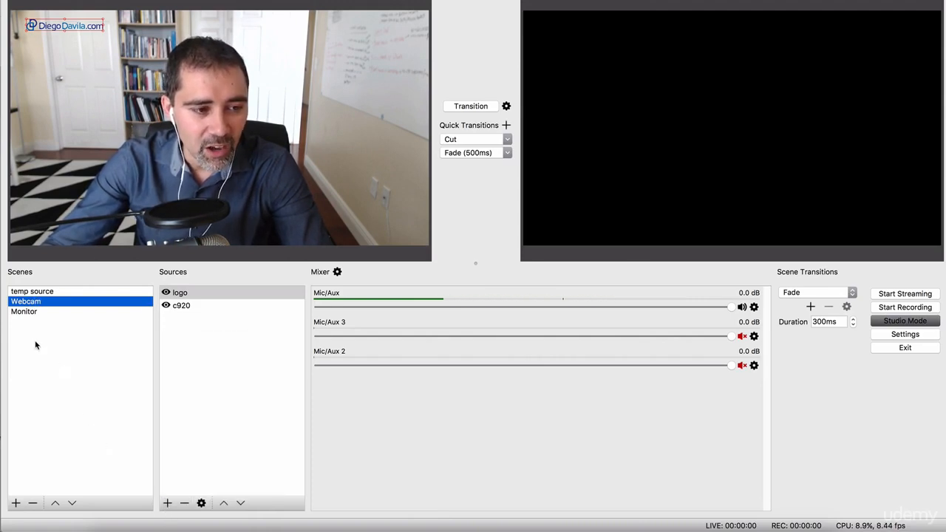
Step: View the Monitor scene and create a new scene named microphone
{"action": "left_click", "coordinate": [20, 313]}
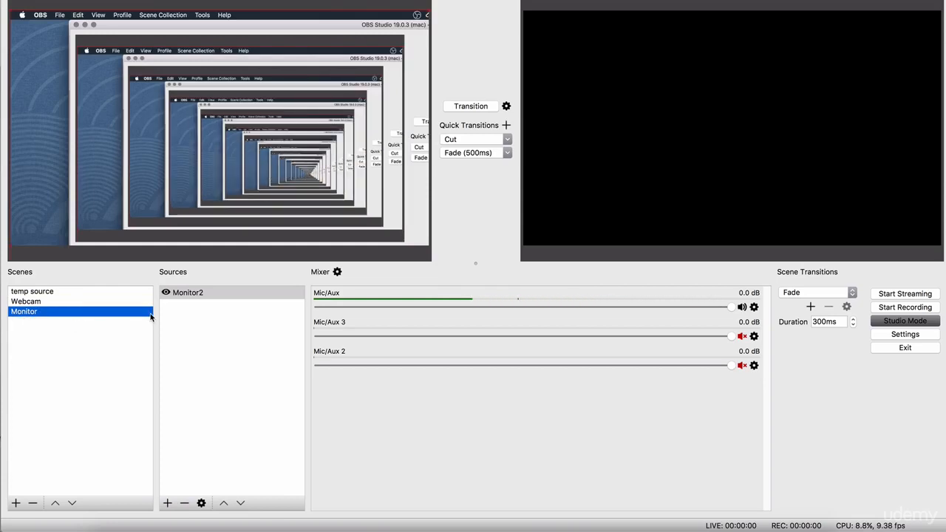
{"action": "left_click", "coordinate": [223, 318]}
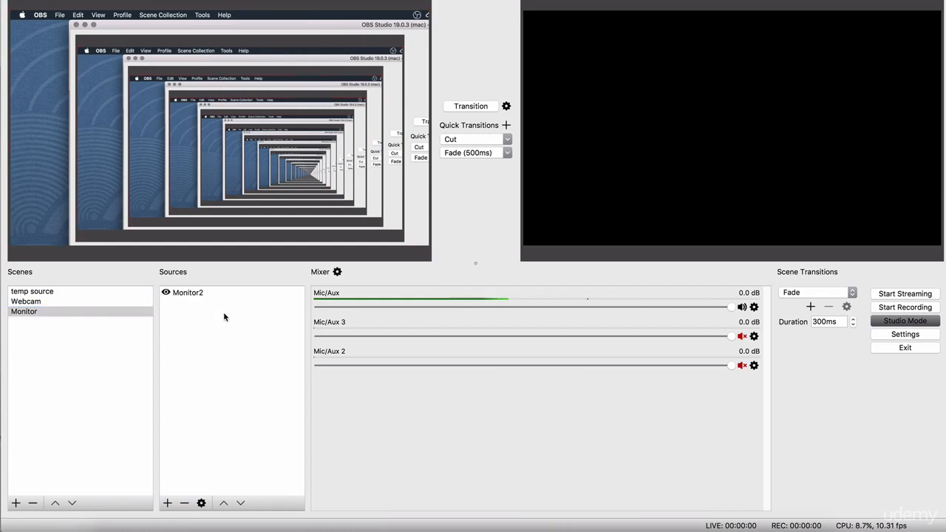
{"action": "left_click", "coordinate": [20, 405]}
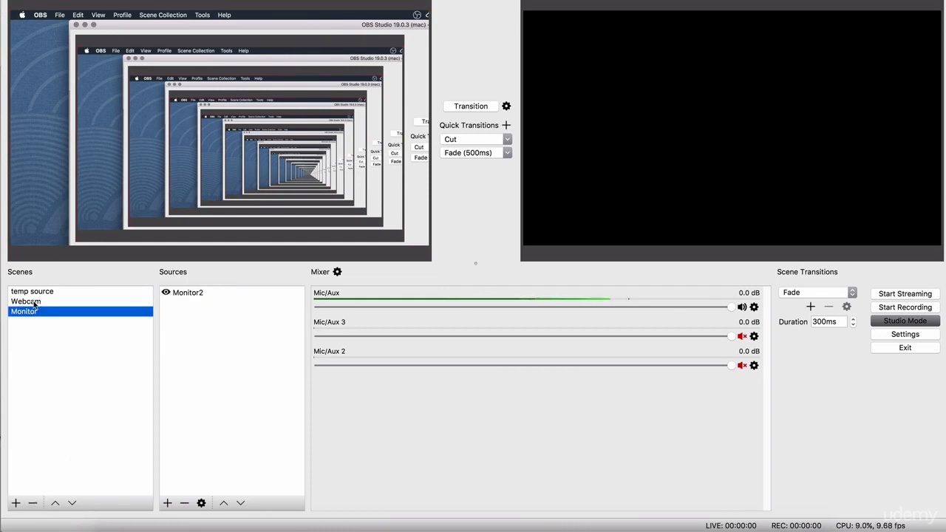
{"action": "left_click", "coordinate": [16, 504]}
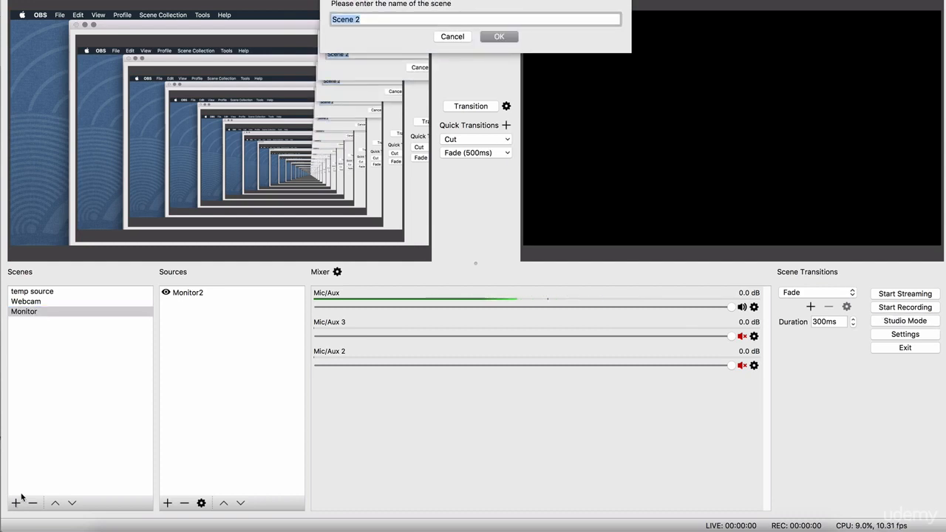
{"action": "type", "text": "micr"}
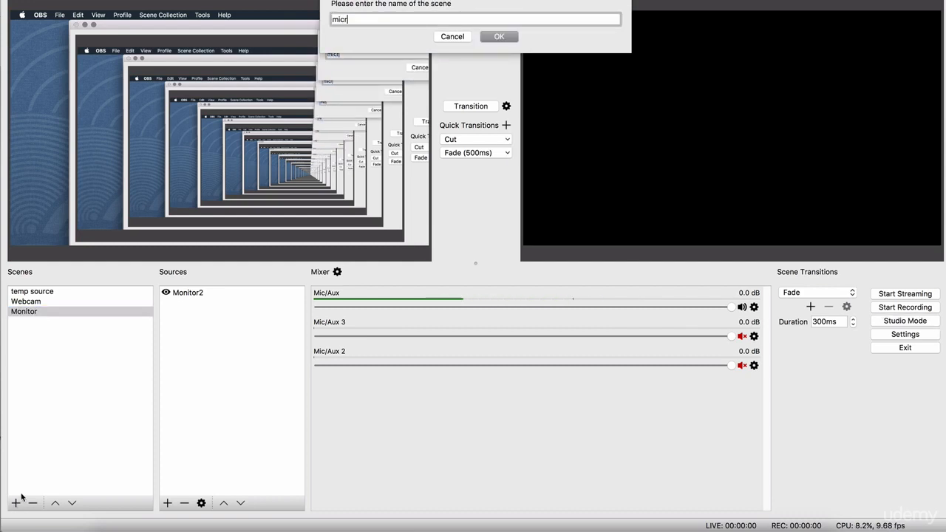
{"action": "type", "text": "ophone"}
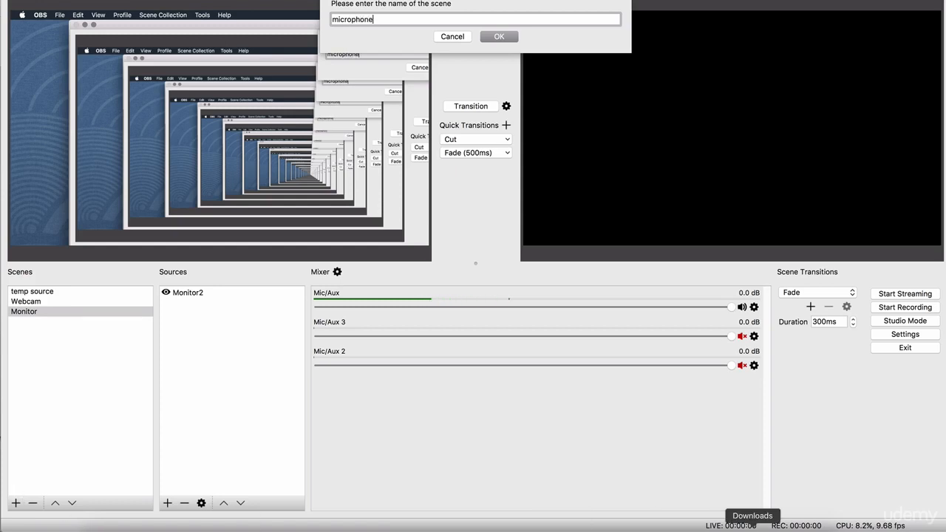
{"action": "left_click", "coordinate": [505, 37]}
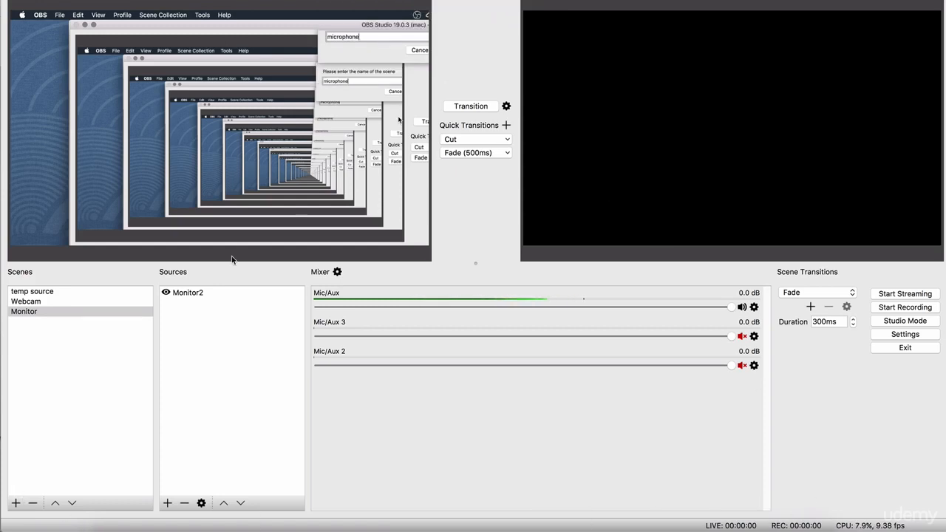
Step: Add a new Audio Input Capture source named Blue Yeti to the microphone scene
{"action": "left_click", "coordinate": [41, 303]}
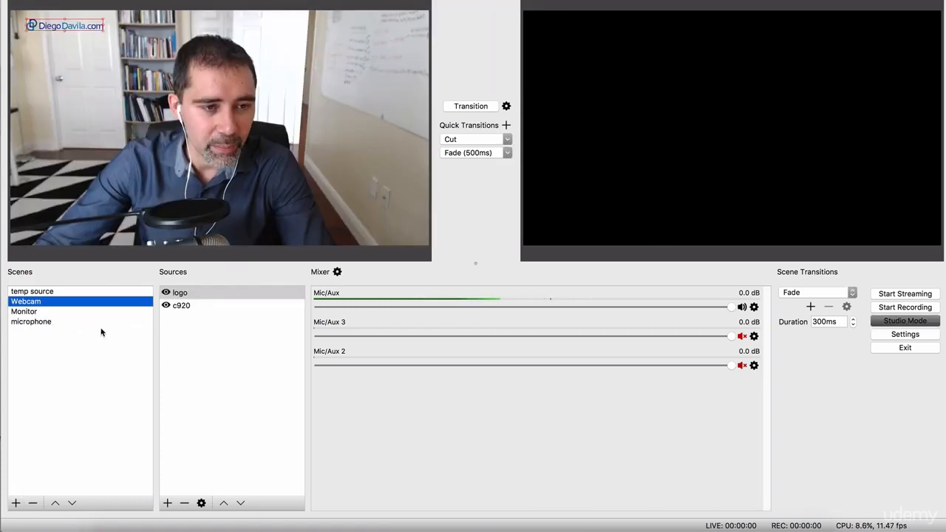
{"action": "left_click", "coordinate": [75, 326]}
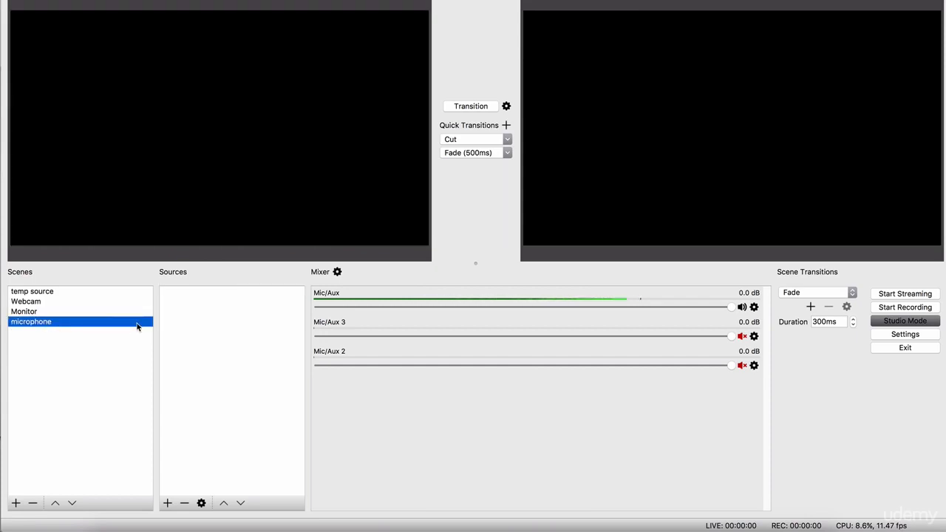
{"action": "left_click", "coordinate": [168, 503]}
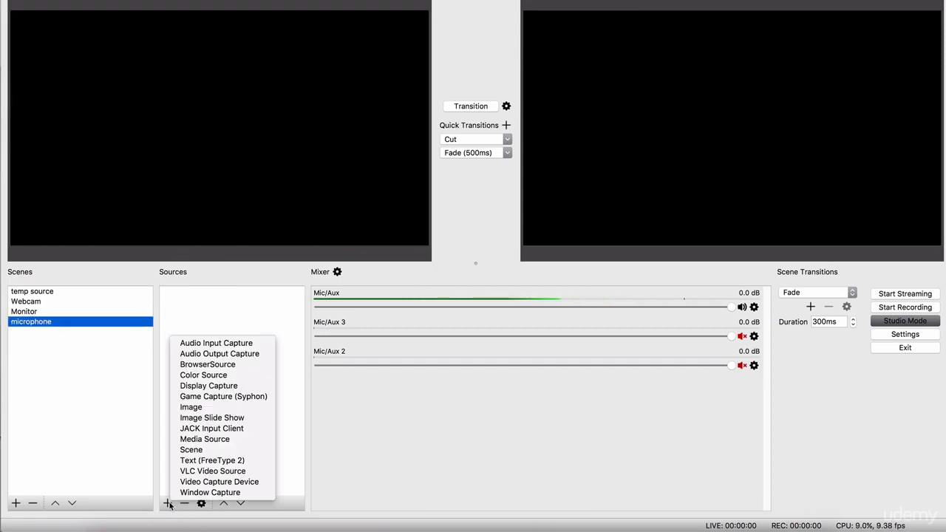
{"action": "left_click", "coordinate": [213, 344]}
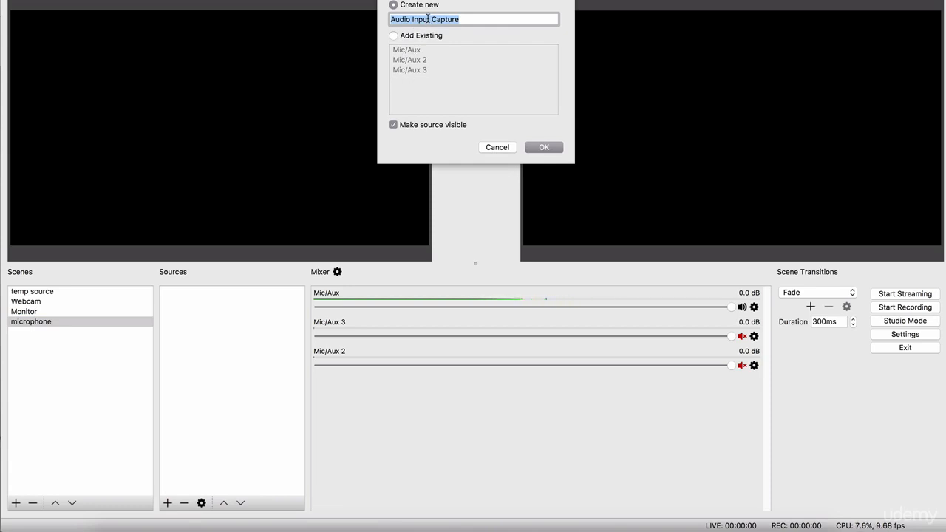
{"action": "type", "text": "Bl"}
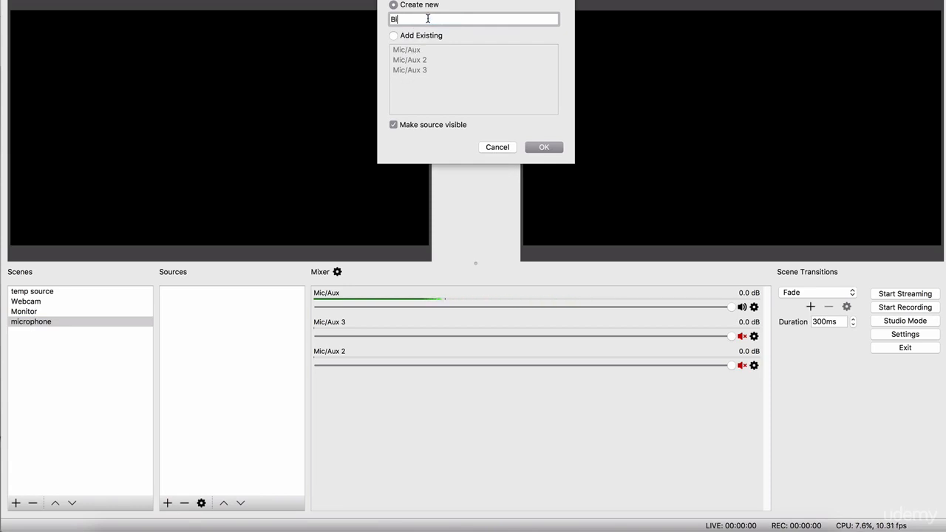
{"action": "type", "text": "ue Yeti"}
{"action": "left_click", "coordinate": [547, 147]}
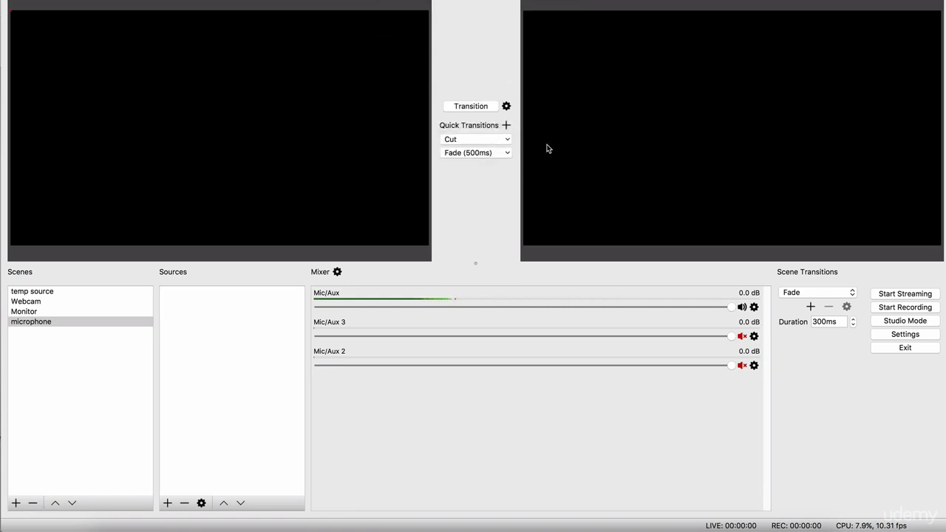
Step: Set the Blue Yeti source's device to Yeti Stereo Microphone and accept its properties
{"action": "left_click", "coordinate": [361, 309]}
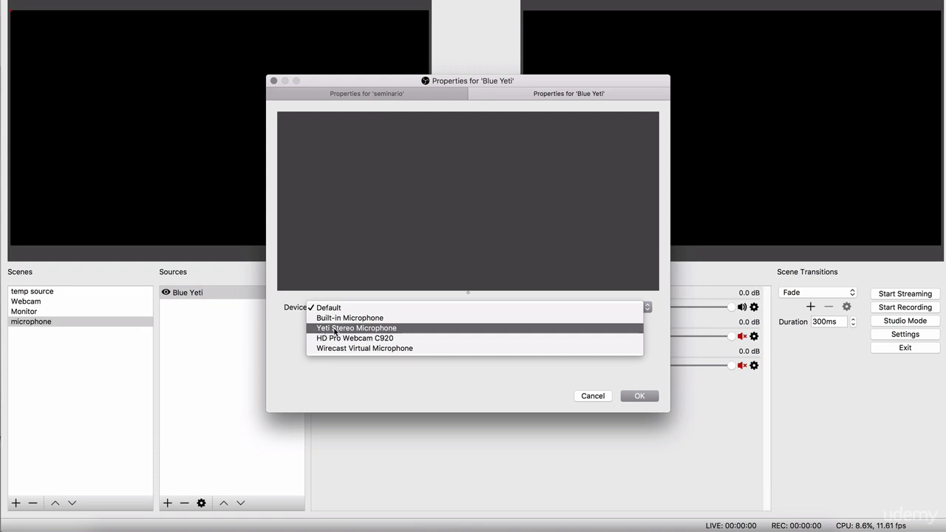
{"action": "left_click", "coordinate": [336, 329]}
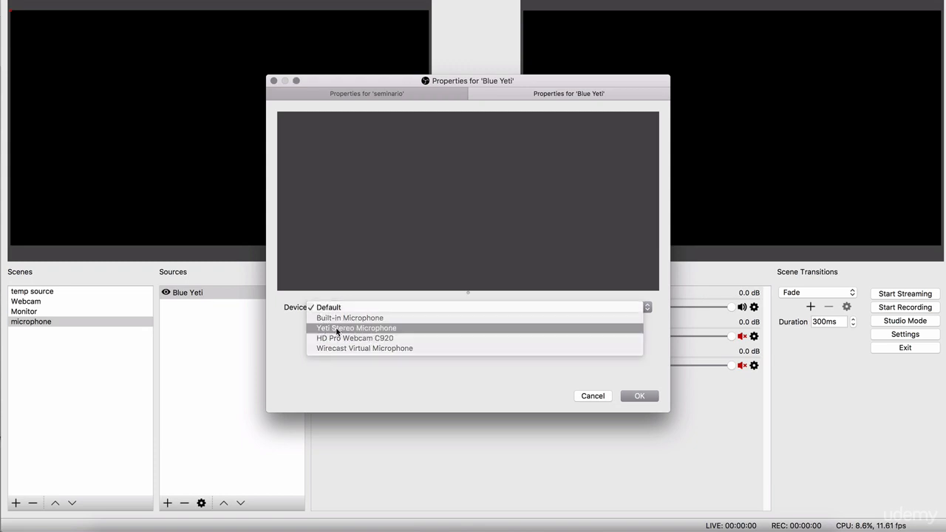
{"action": "left_click", "coordinate": [634, 396]}
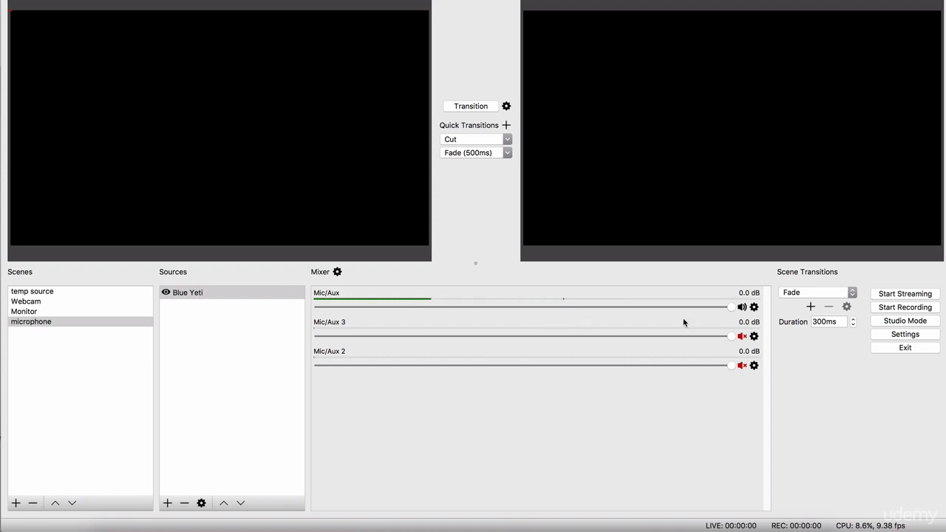
Step: Unmute the Mic/Aux channel in the mixer and bring the Webcam scene into the preview
{"action": "left_click", "coordinate": [743, 308]}
{"action": "left_click", "coordinate": [25, 302]}
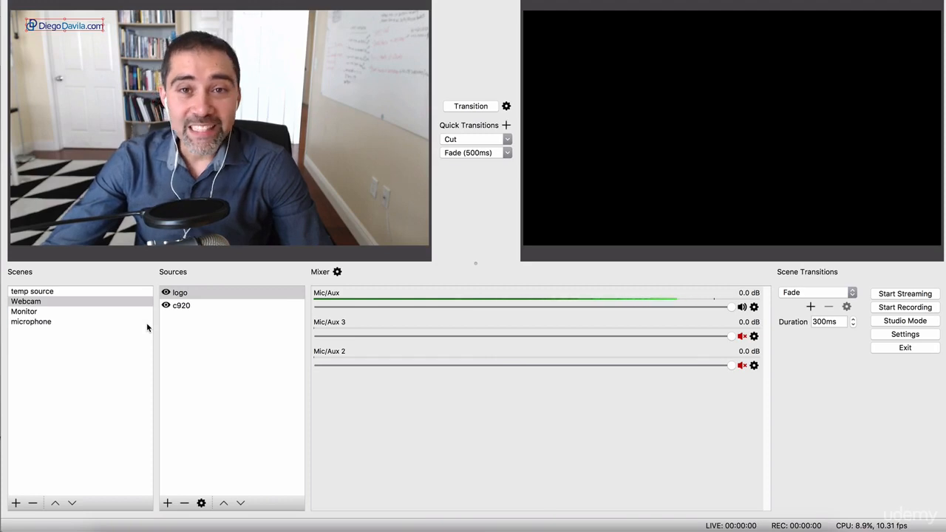